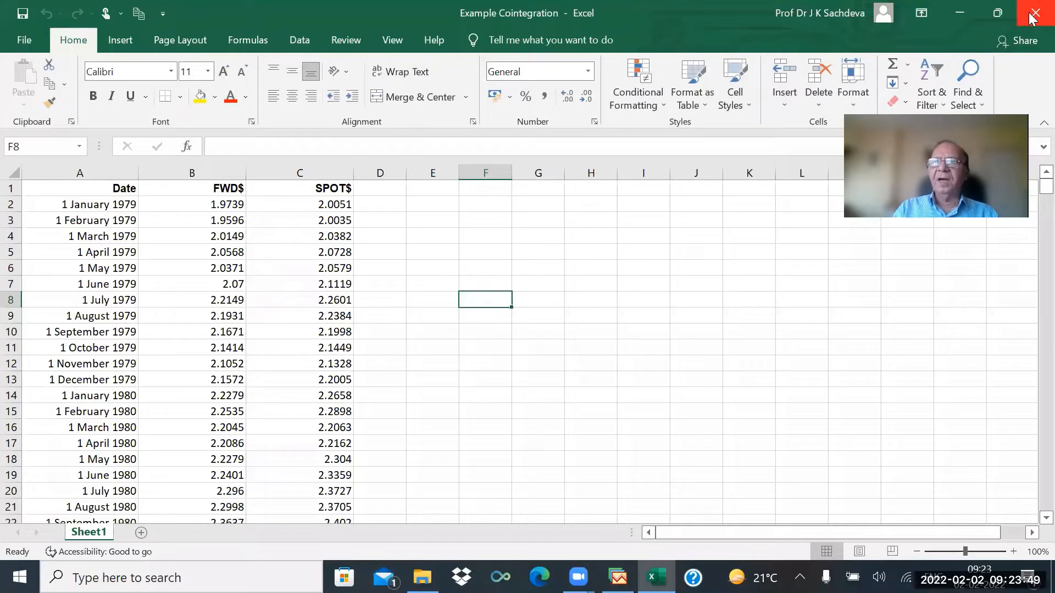
# Import Sheet1 of the Excel cointegration data into a new dated monthly workfile through the Excel Read wizard.
pyautogui.click(954, 13)
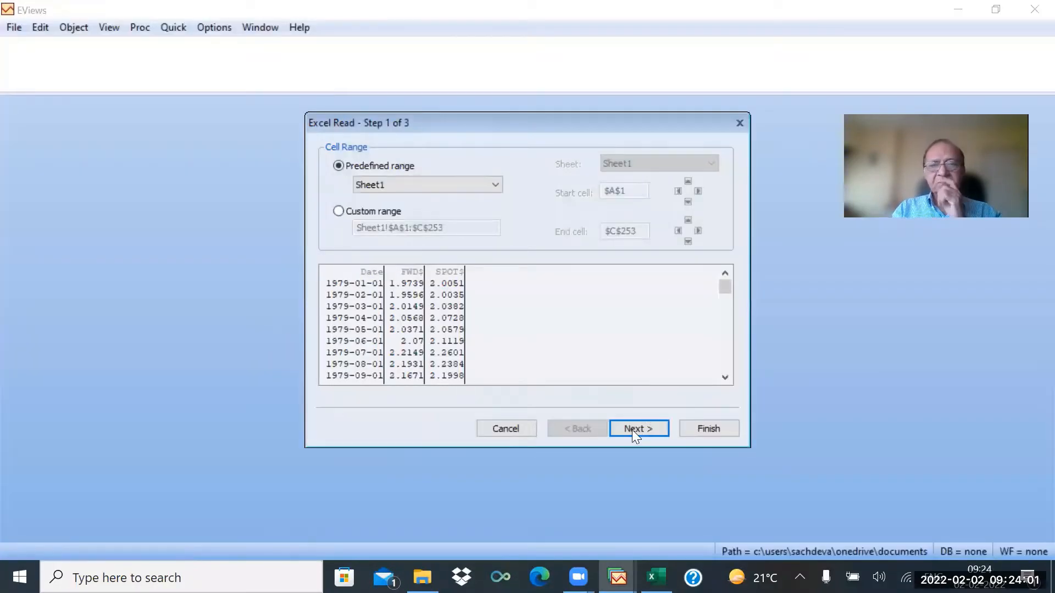
pyautogui.click(634, 430)
pyautogui.click(635, 431)
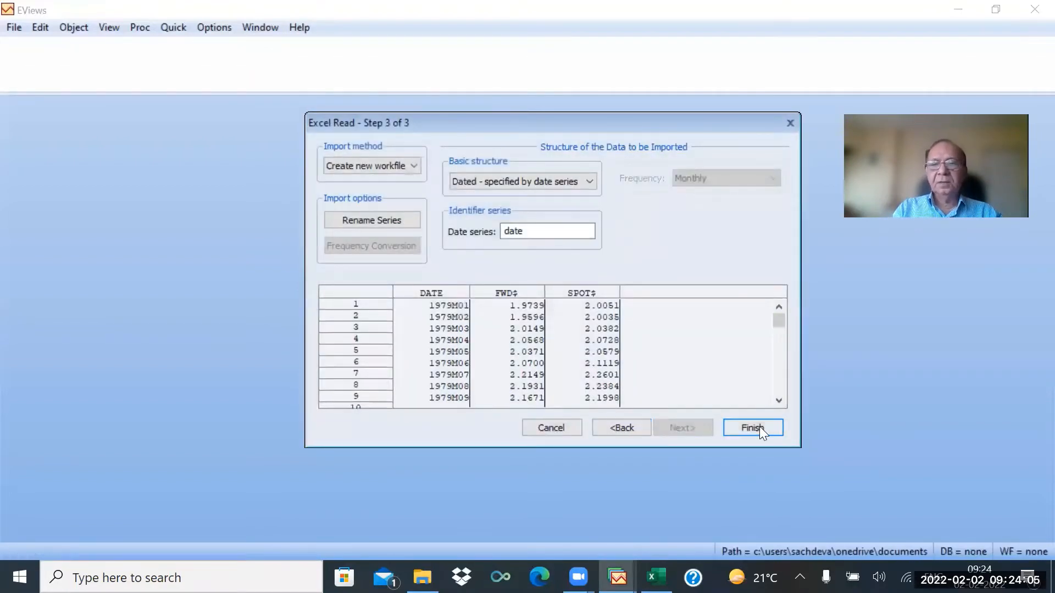
pyautogui.click(761, 428)
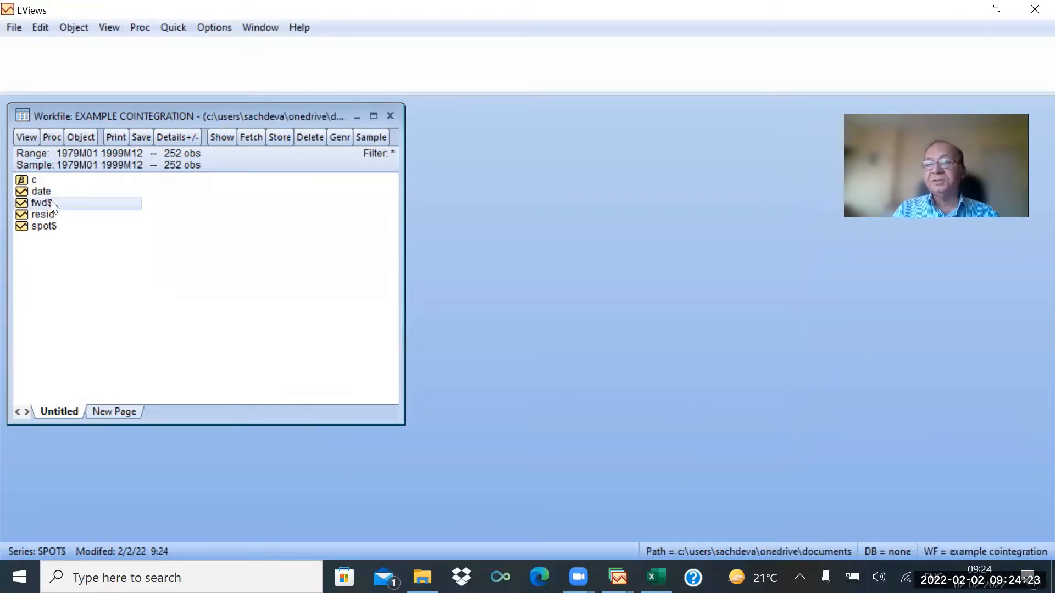
# Open the fwd$ and spot$ series together as a group.
pyautogui.keyDown('ctrl'); pyautogui.click(56, 228); pyautogui.keyUp('ctrl')
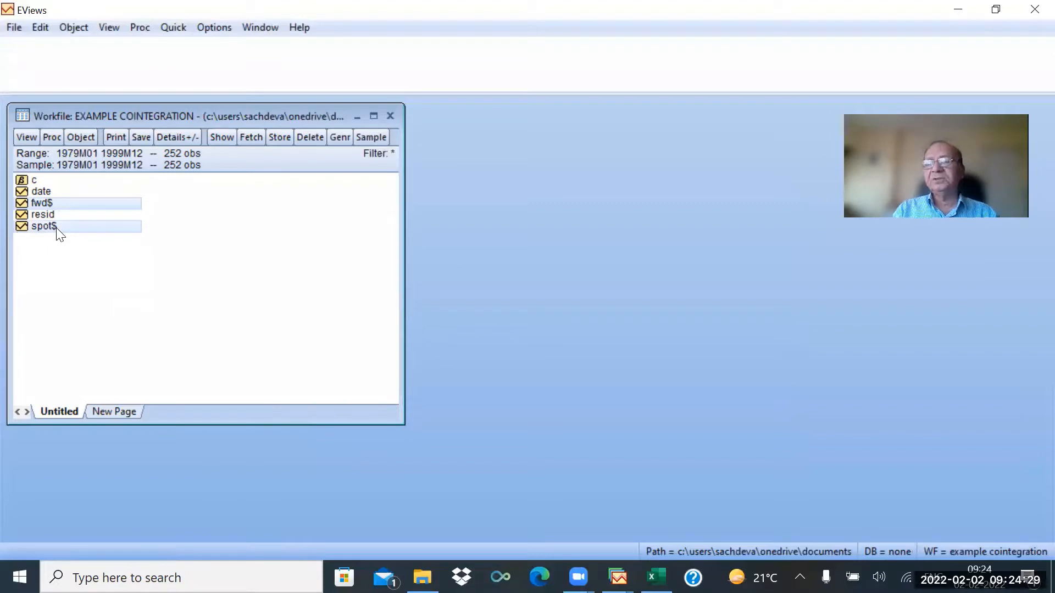
pyautogui.rightClick(88, 203)
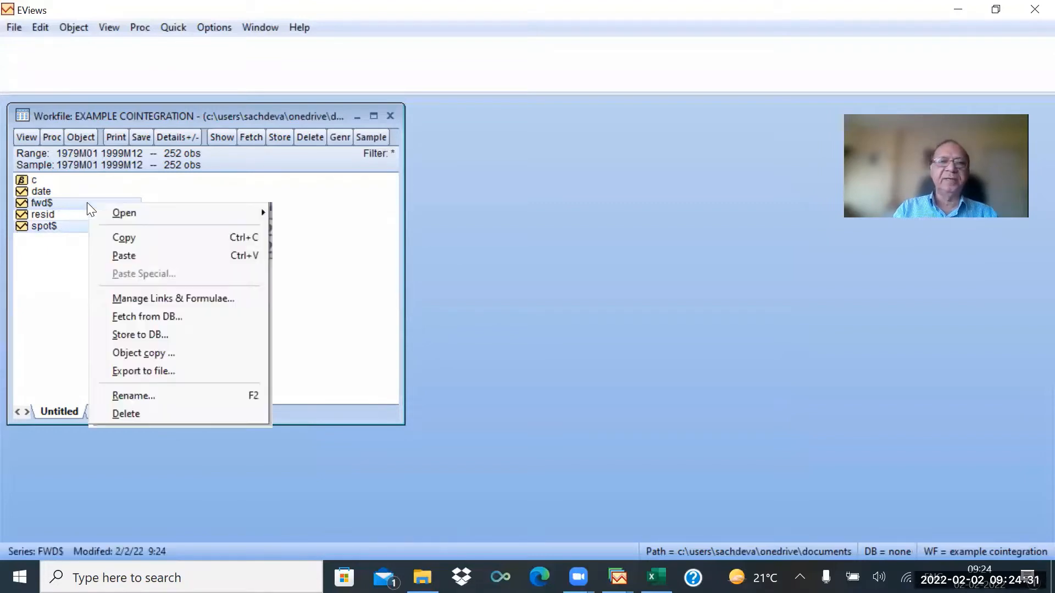
pyautogui.moveTo(215, 213)
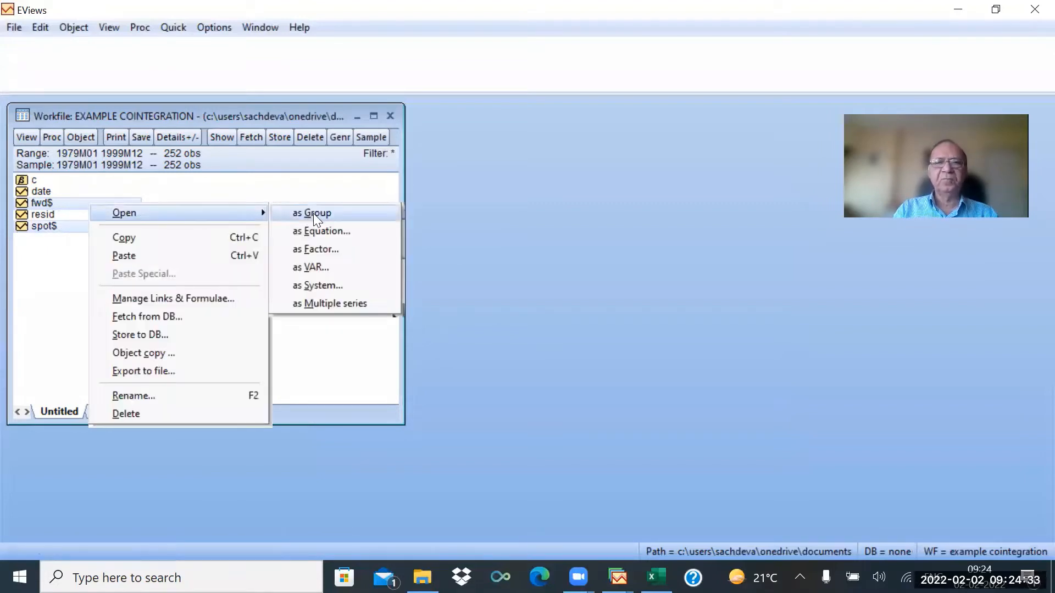
pyautogui.click(313, 213)
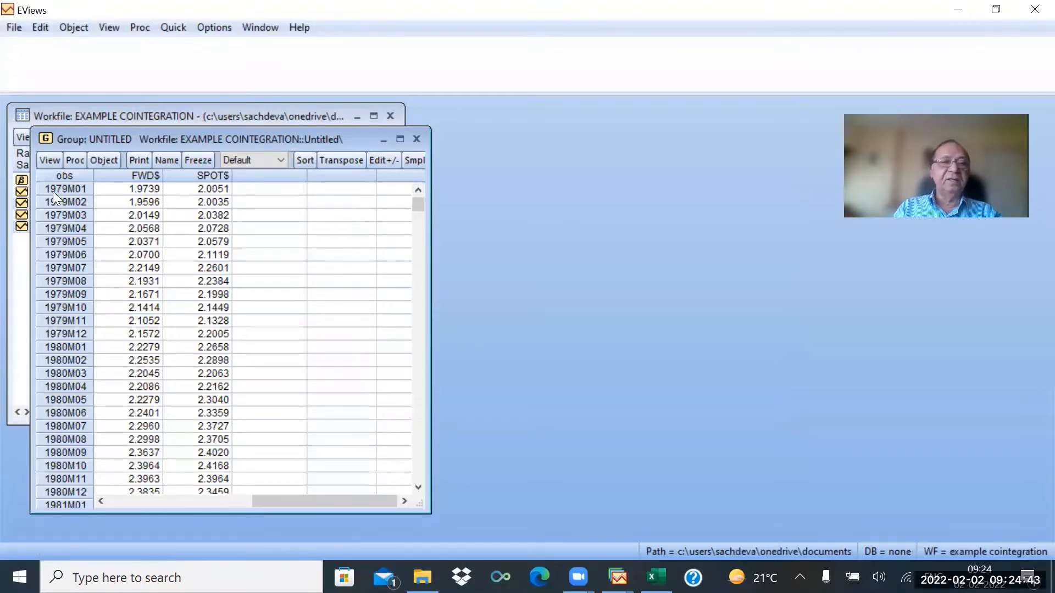
# Scroll through the group's observations from 1979M01 to 1999M12 and back up.
pyautogui.scroll(-7, 65, 368)
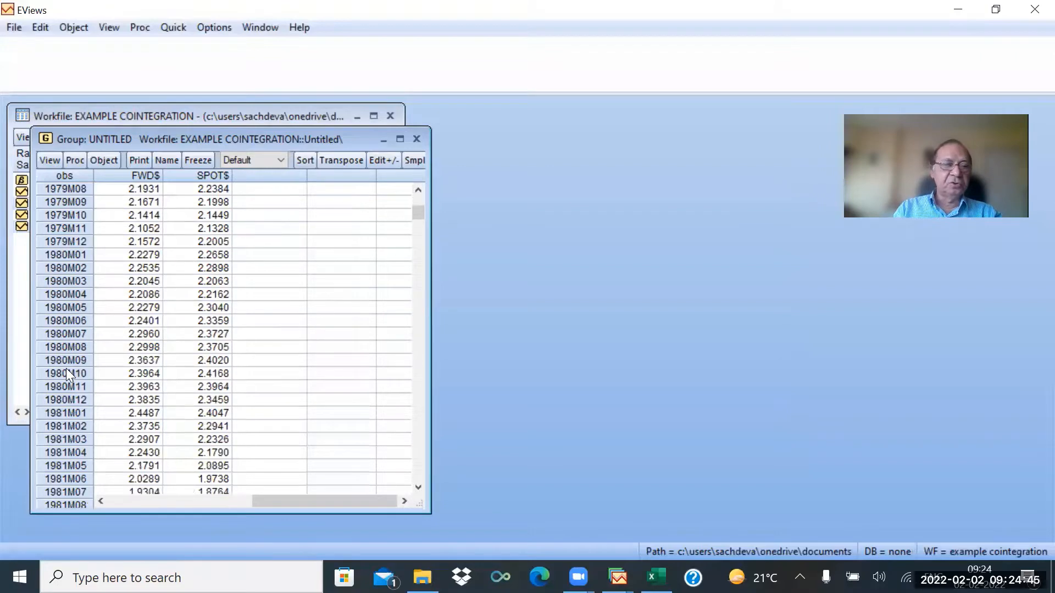
pyautogui.scroll(-20, 68, 372)
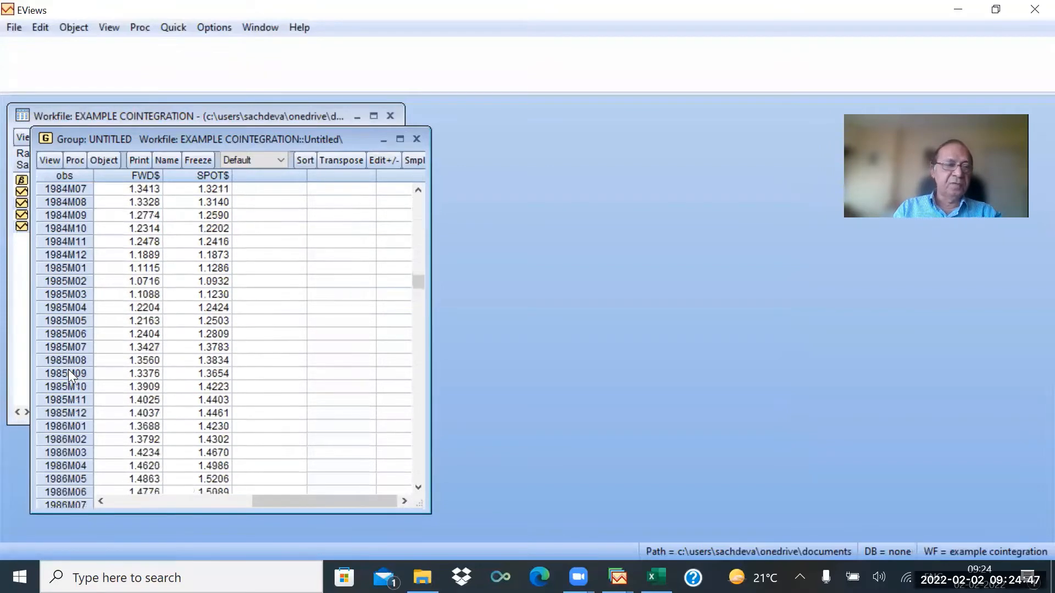
pyautogui.scroll(-1, 68, 373)
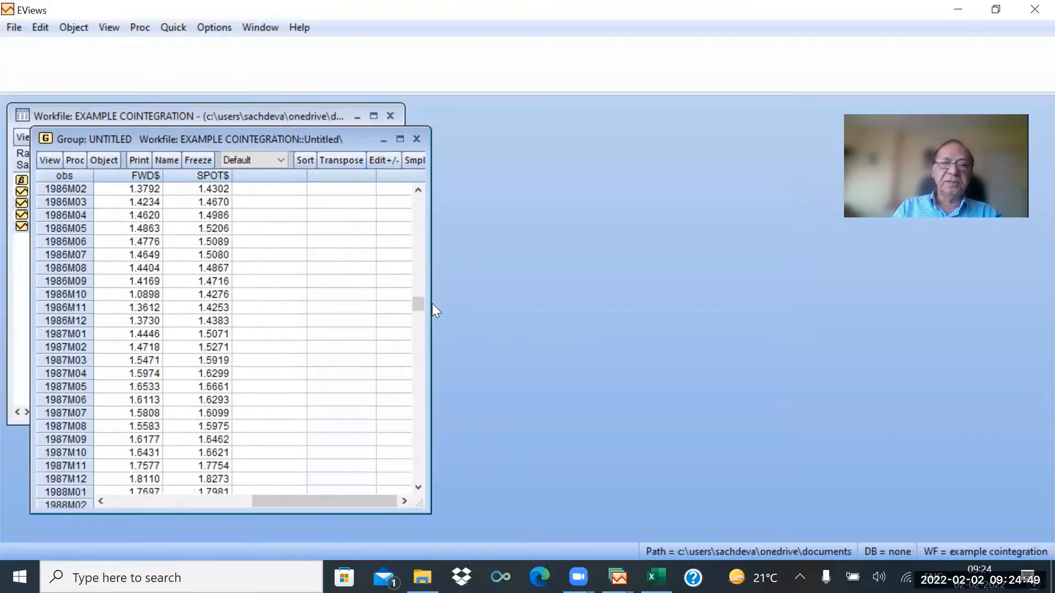
pyautogui.moveTo(418, 302); pyautogui.dragTo(400, 490)
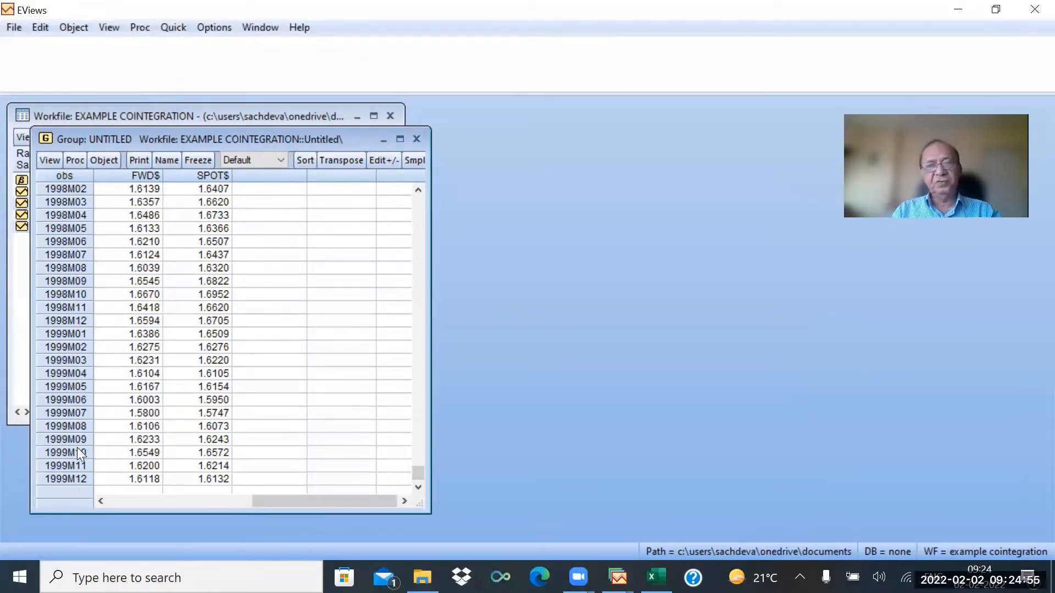
pyautogui.scroll(12, 78, 447)
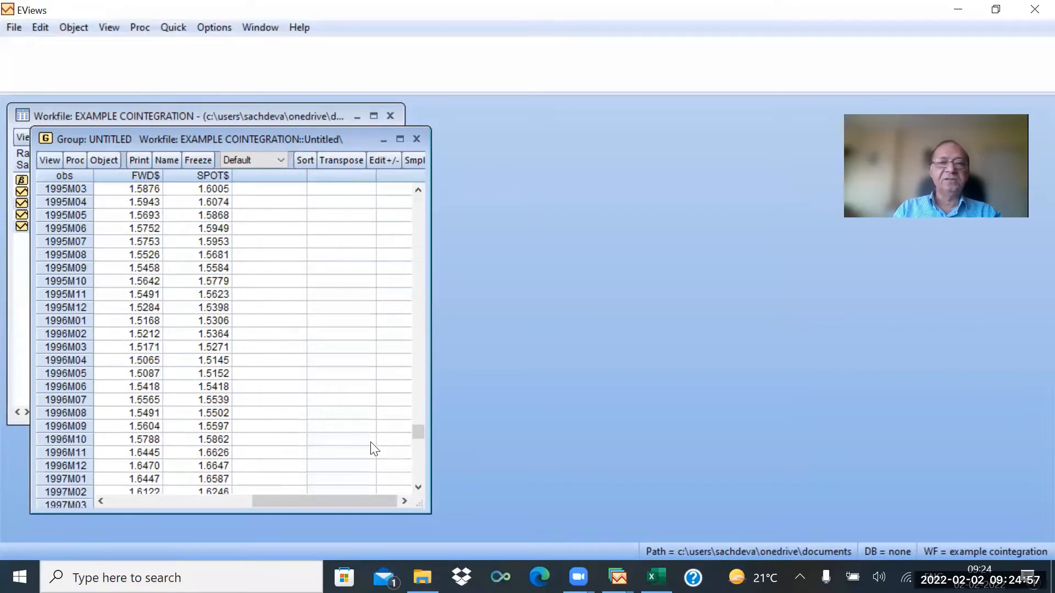
pyautogui.moveTo(418, 435); pyautogui.dragTo(416, 391)
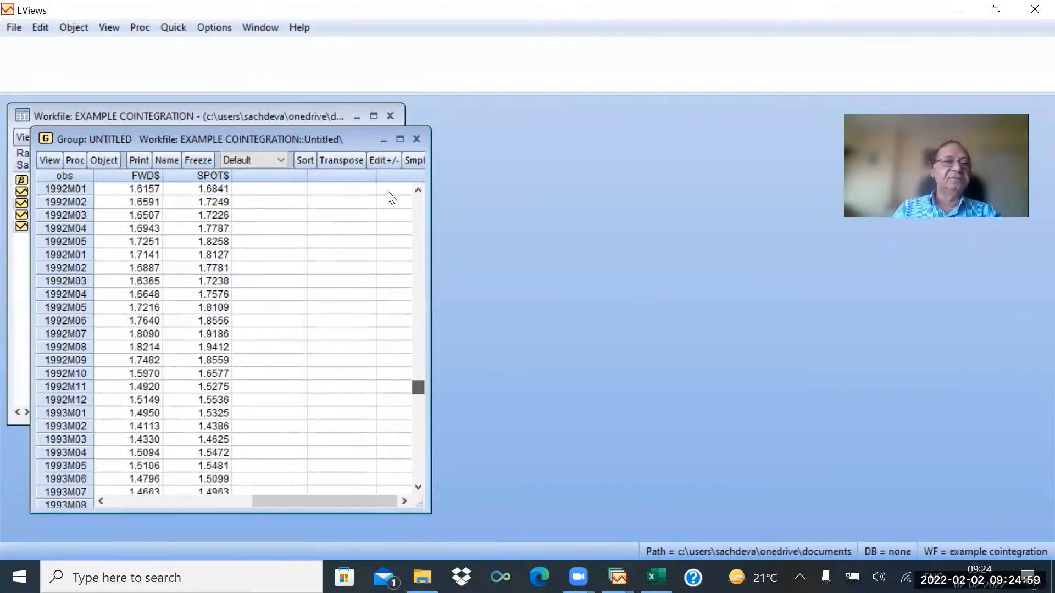
pyautogui.moveTo(387, 191); pyautogui.dragTo(332, 200)
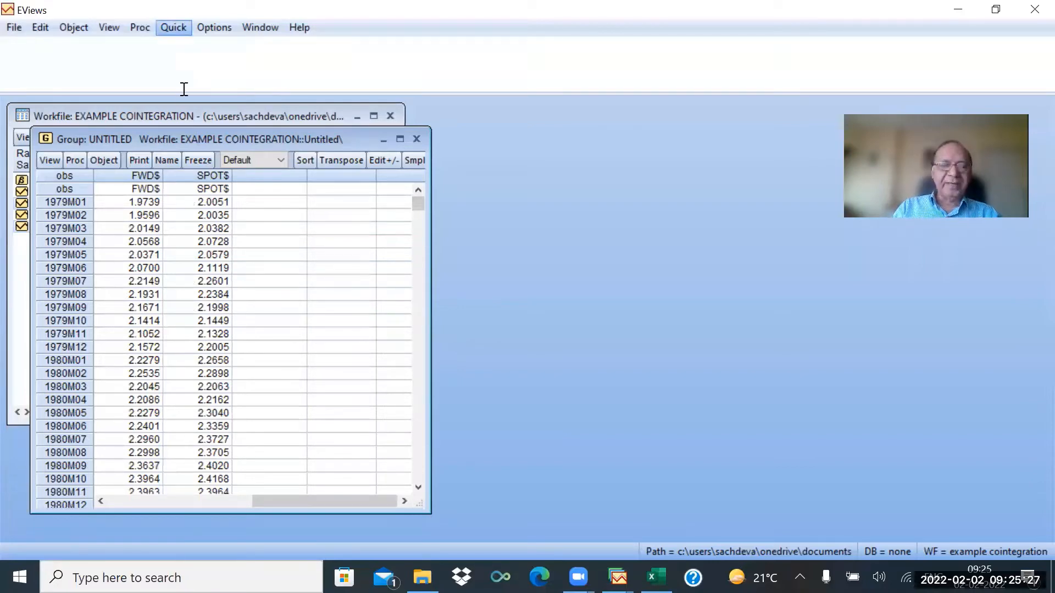
# Run a Johansen cointegration test on fwd$ spot$ with intercept (no trend) in CE and test VAR, lags 1 to 4.
pyautogui.click(174, 27)
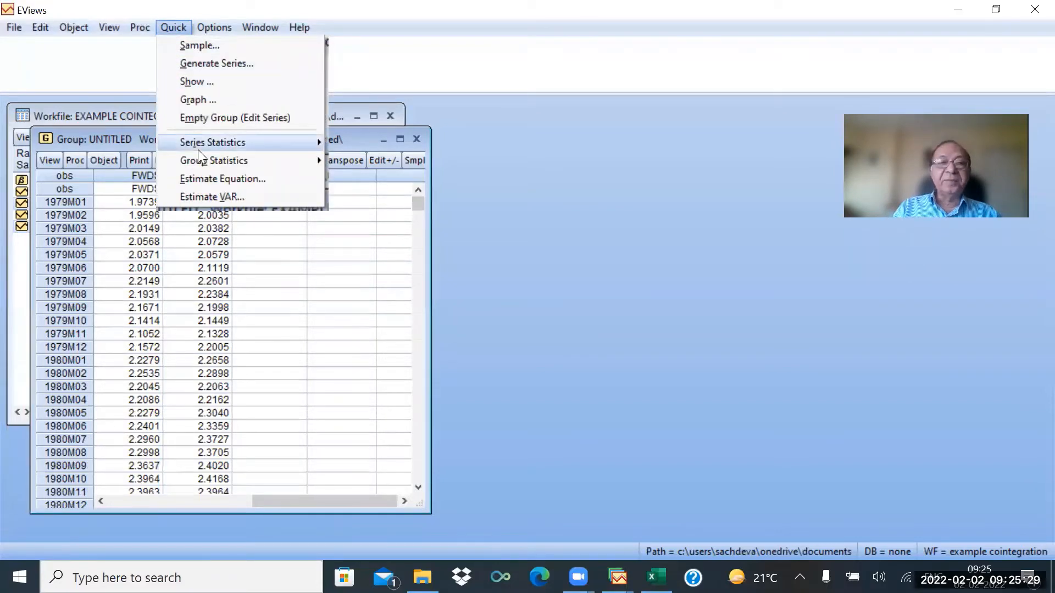
pyautogui.moveTo(205, 159)
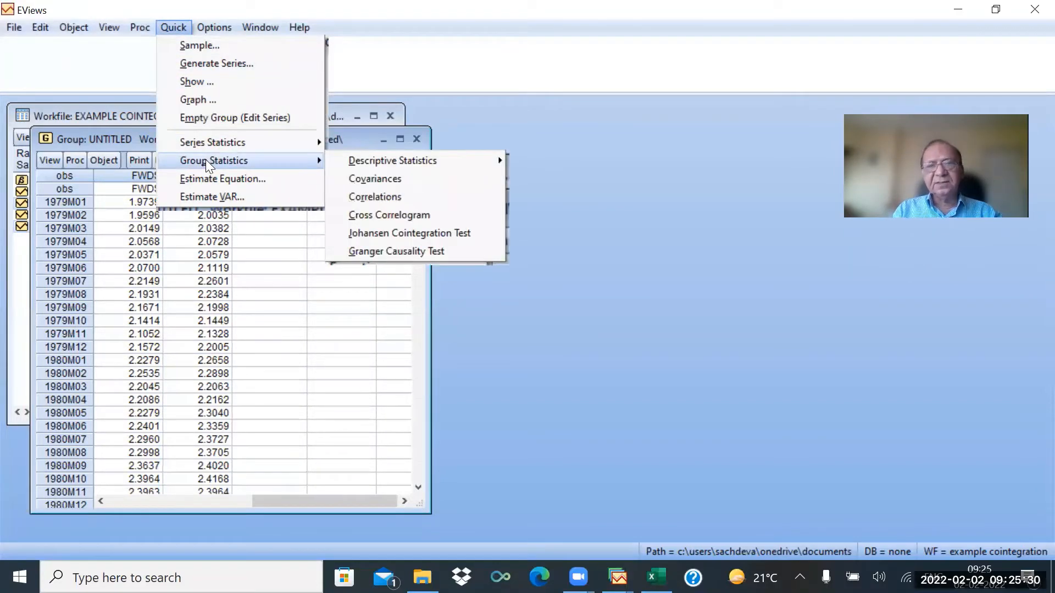
pyautogui.click(382, 233)
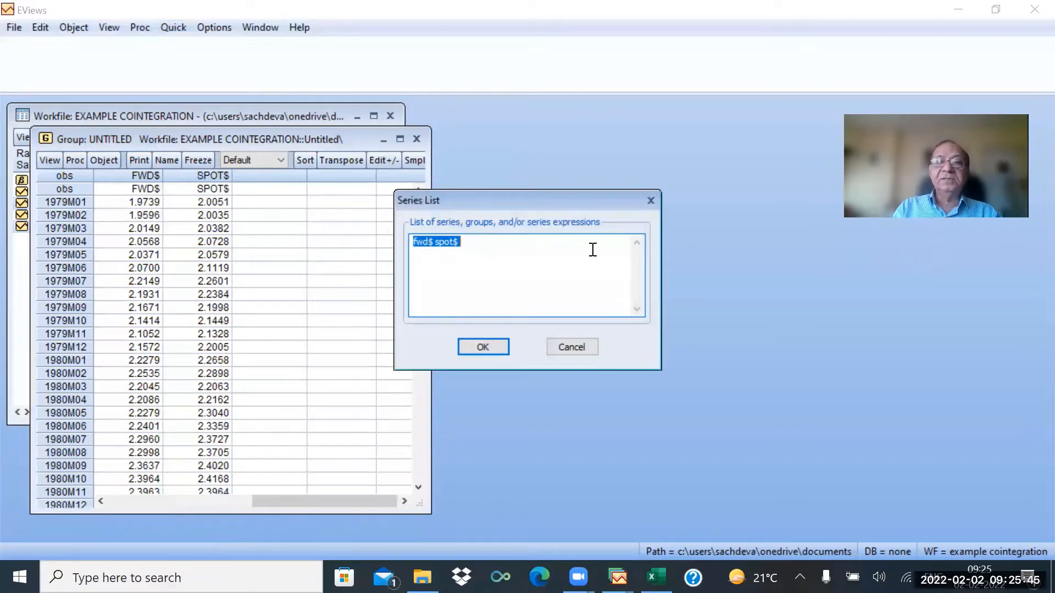
pyautogui.click(482, 347)
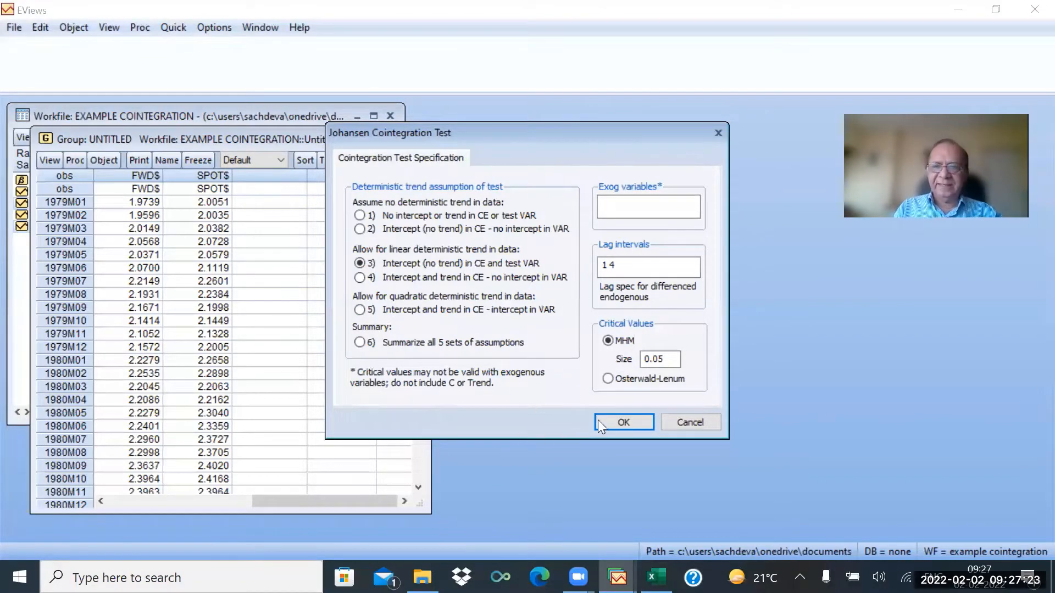
pyautogui.click(629, 422)
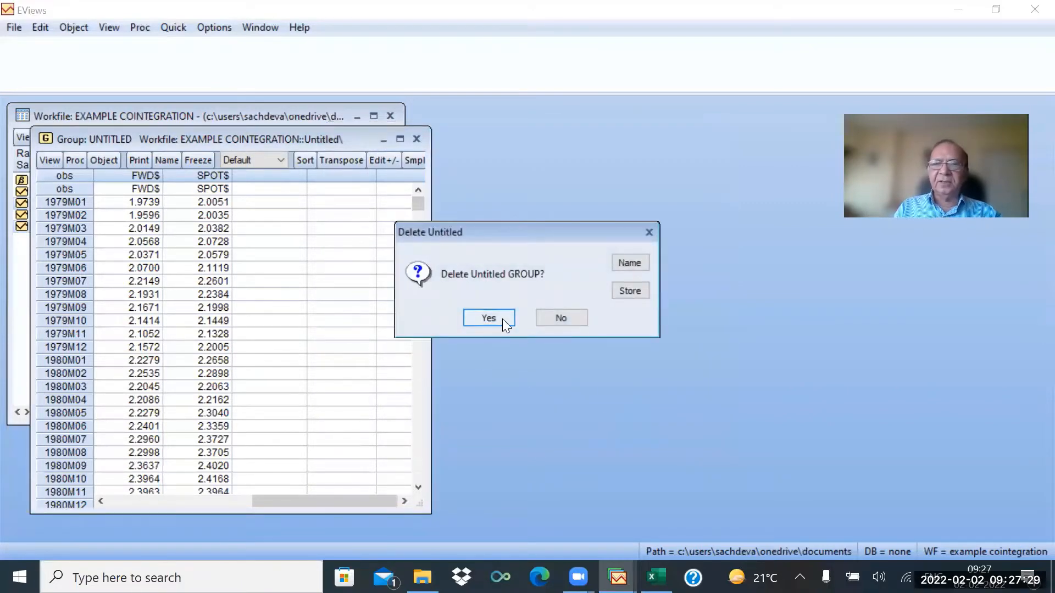
pyautogui.click(488, 318)
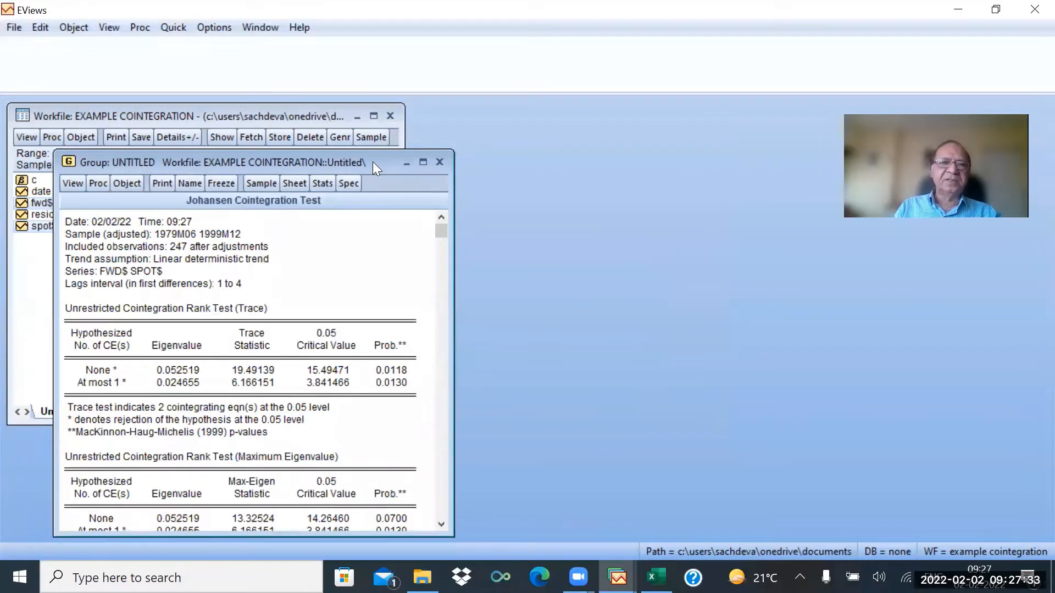
# Examine the trace and maximum-eigenvalue results and cointegrating coefficients in the Johansen test output.
pyautogui.moveTo(373, 162); pyautogui.dragTo(382, 134)
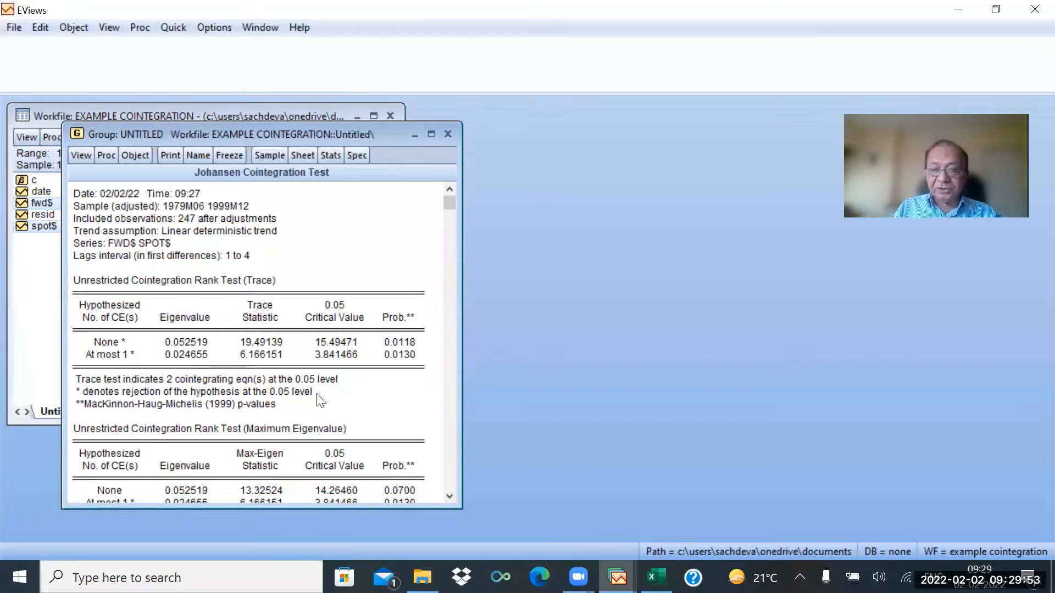
pyautogui.scroll(-2, 321, 399)
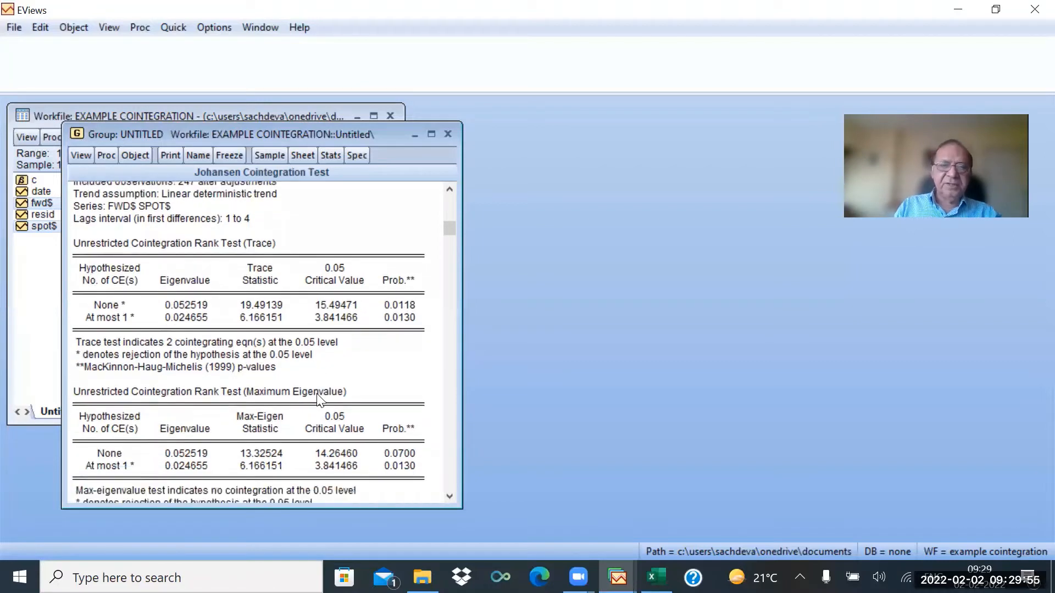
pyautogui.scroll(-2, 320, 400)
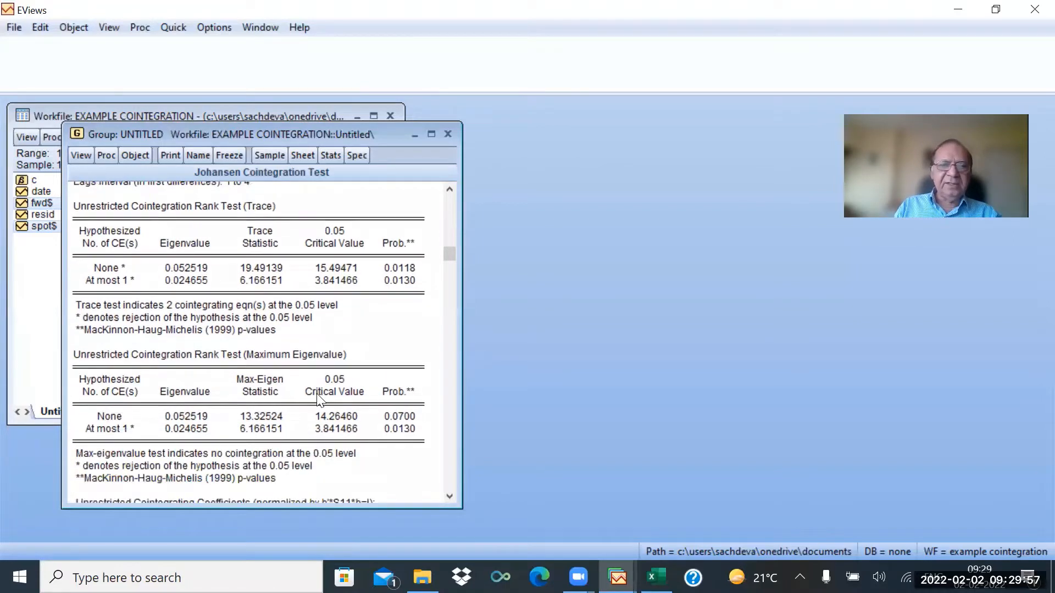
pyautogui.scroll(-1, 321, 400)
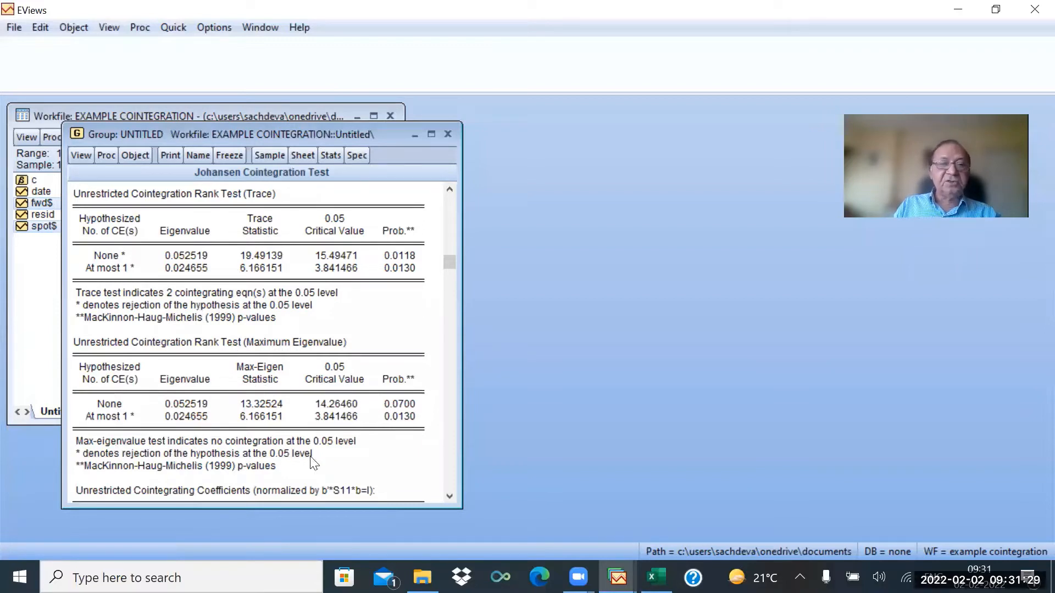
pyautogui.scroll(-2, 312, 463)
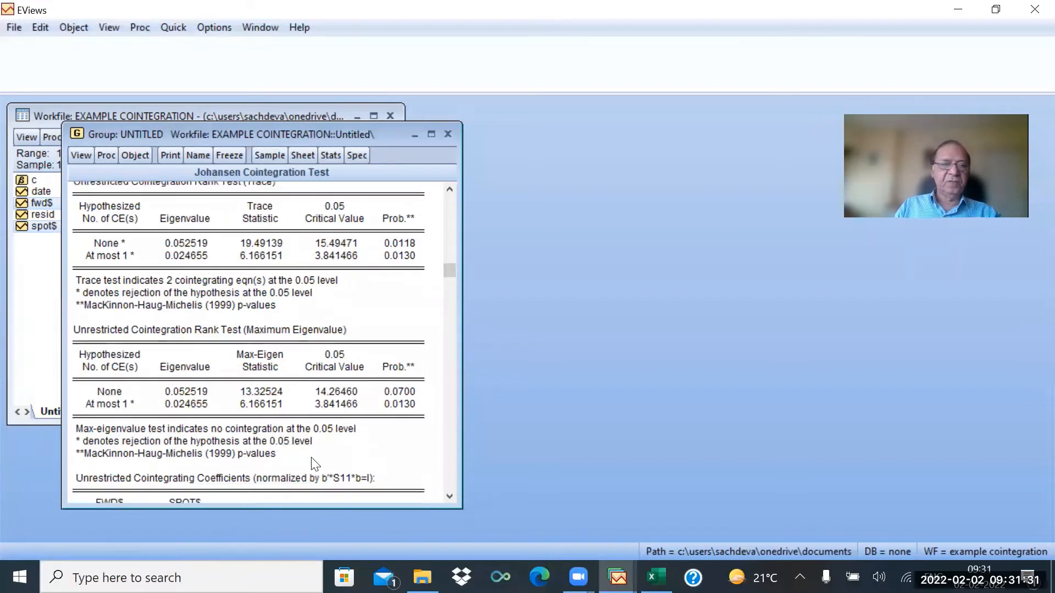
pyautogui.scroll(-1, 312, 463)
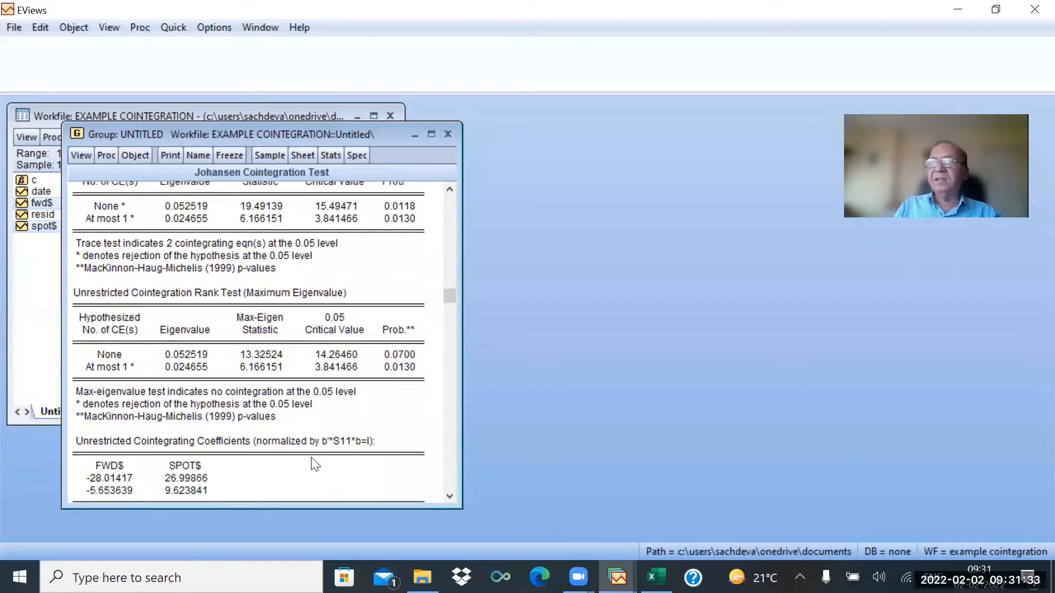
pyautogui.scroll(5, 313, 463)
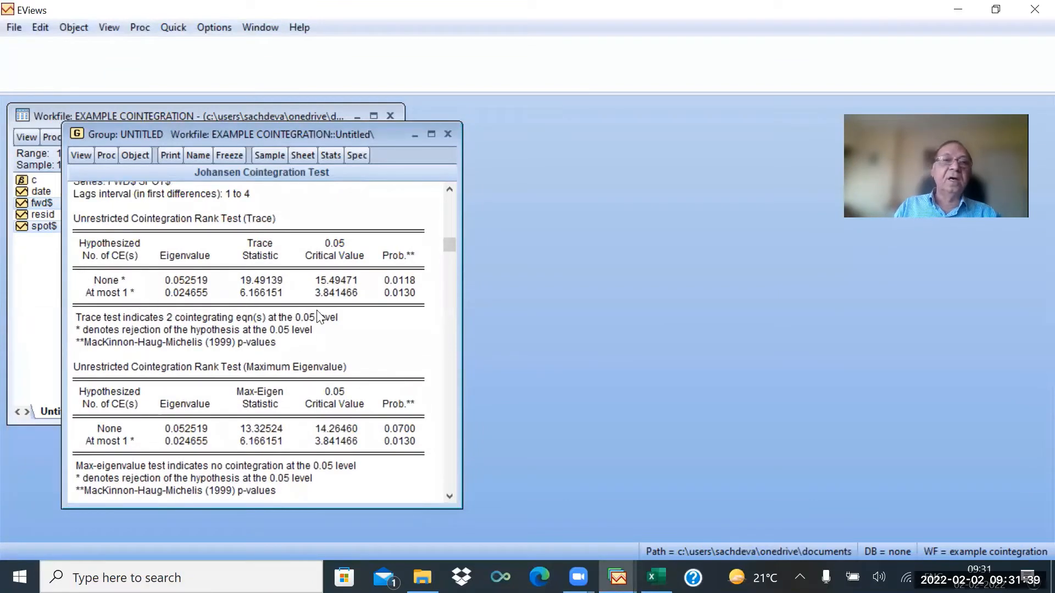
pyautogui.click(81, 154)
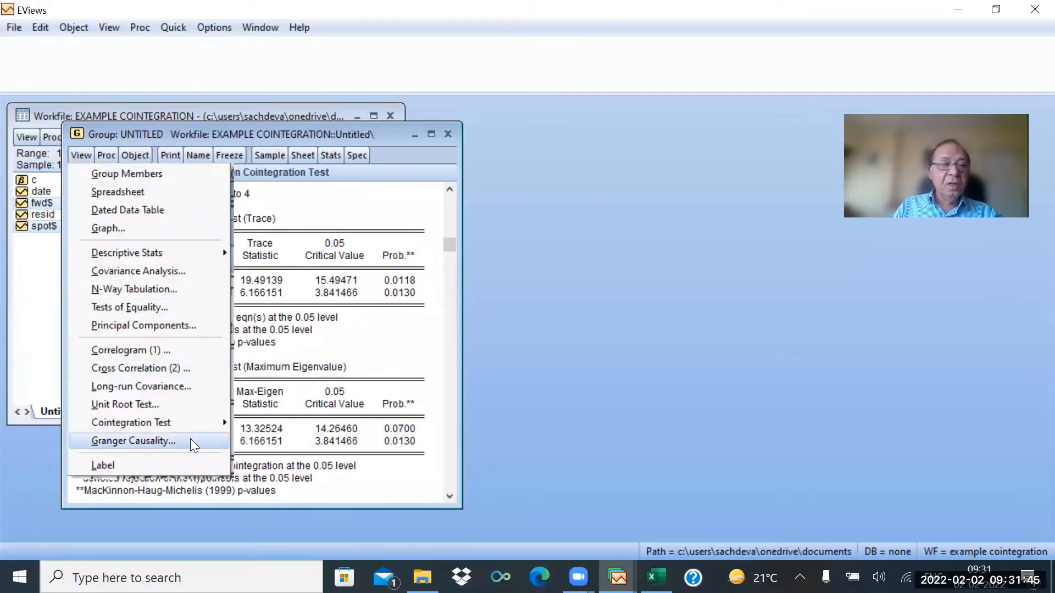
pyautogui.moveTo(220, 424)
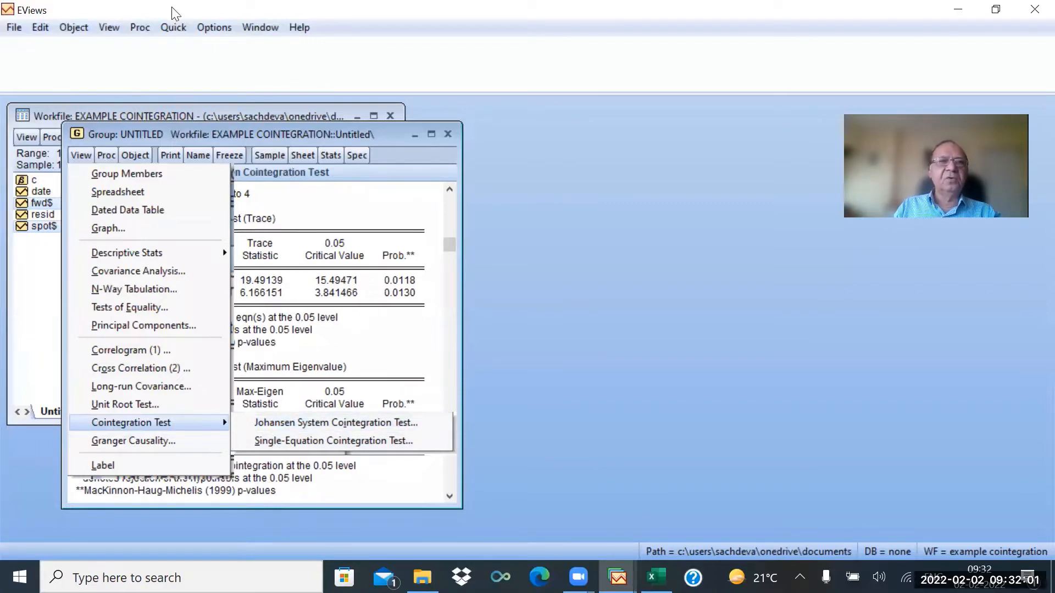
# Begin a vector error correction VAR specification with fwd$ spot$ as the endogenous variables.
pyautogui.click(173, 26)
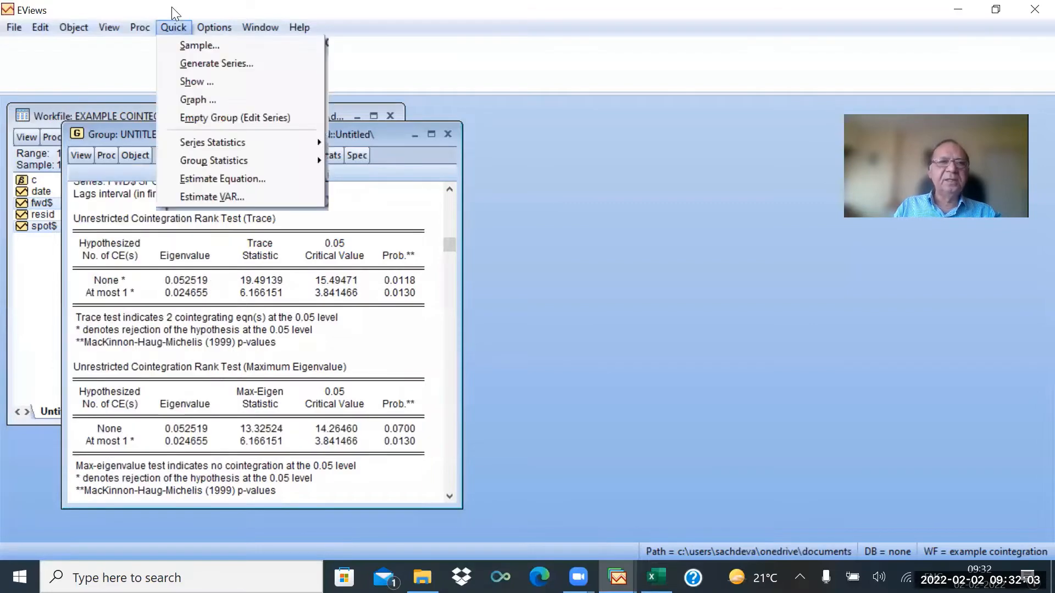
pyautogui.moveTo(215, 155)
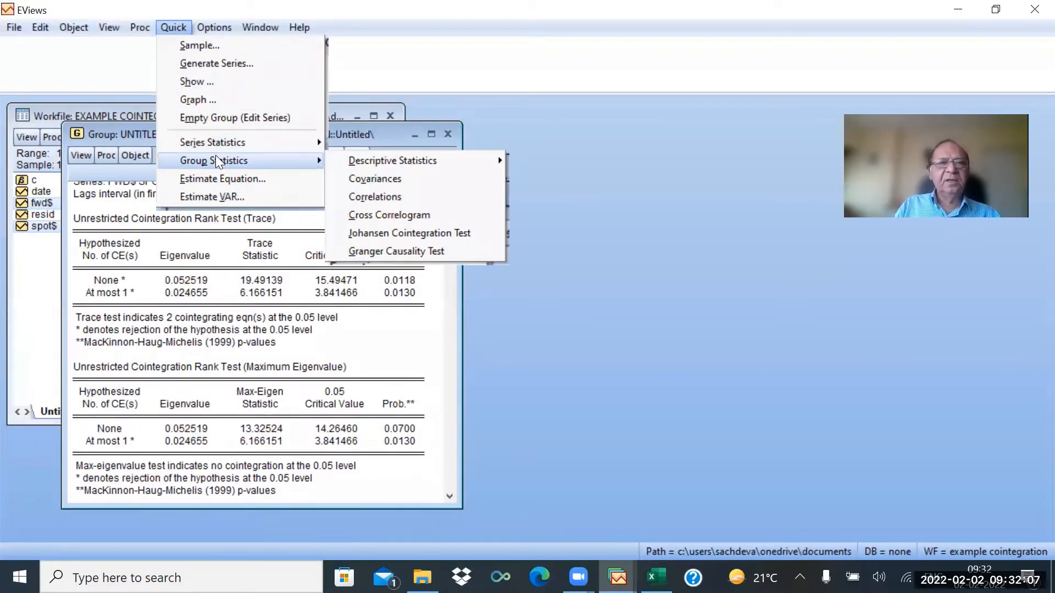
pyautogui.click(211, 196)
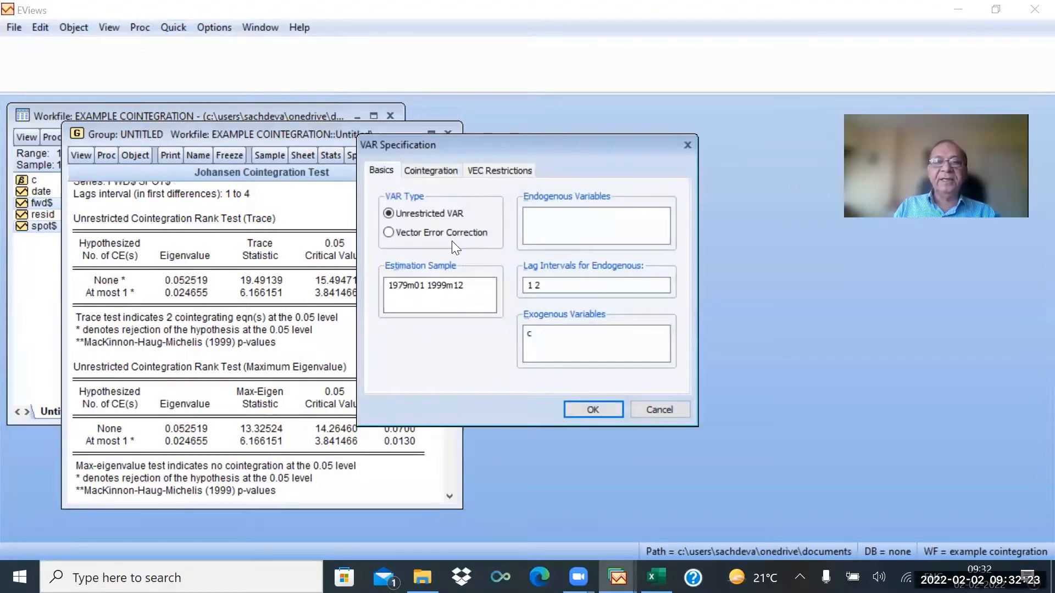
pyautogui.click(392, 234)
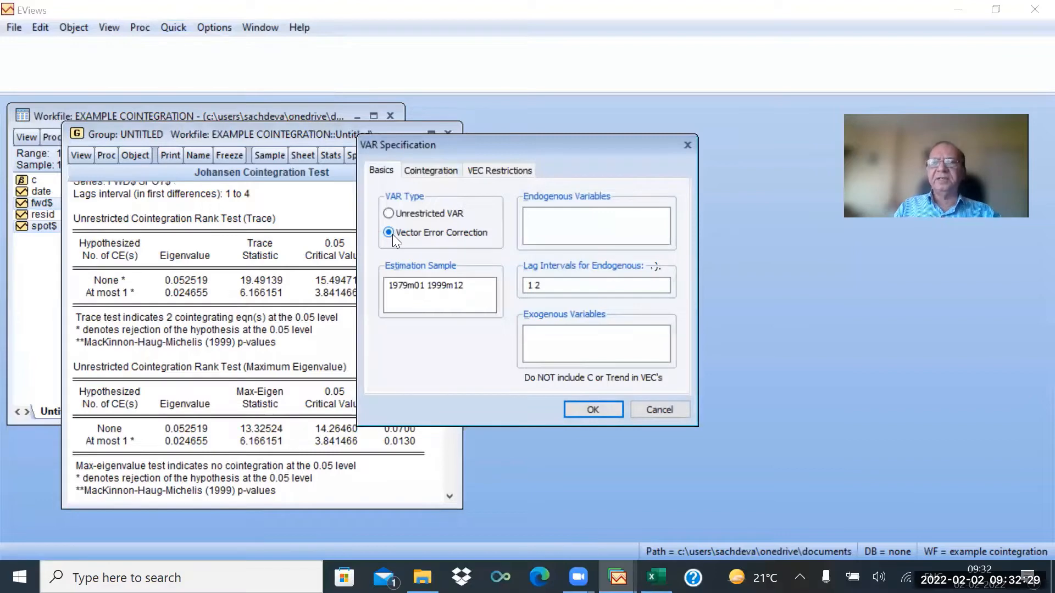
pyautogui.click(537, 222)
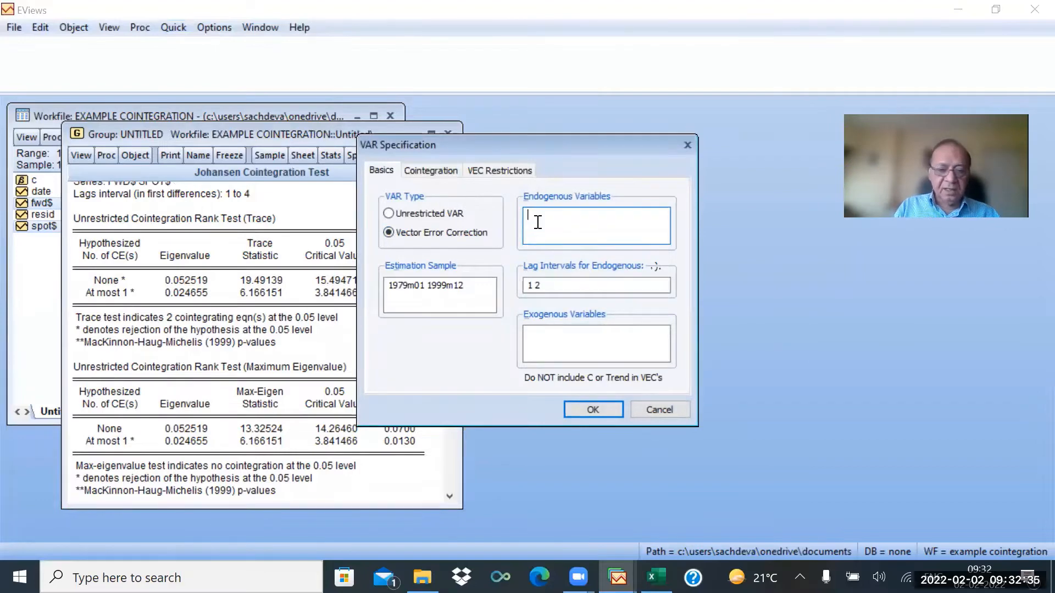
pyautogui.write('f')
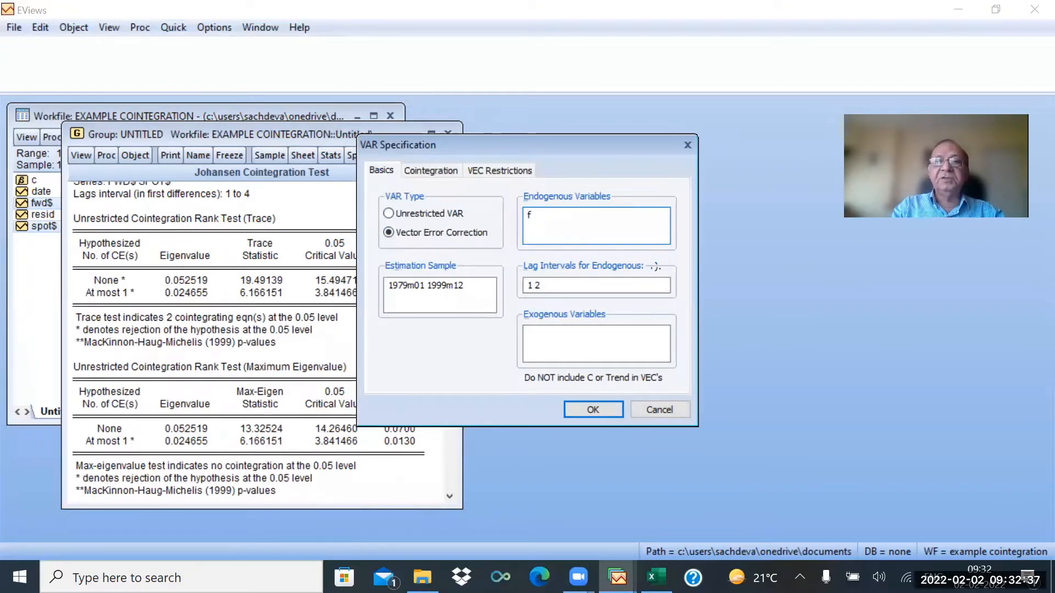
pyautogui.write('wd')
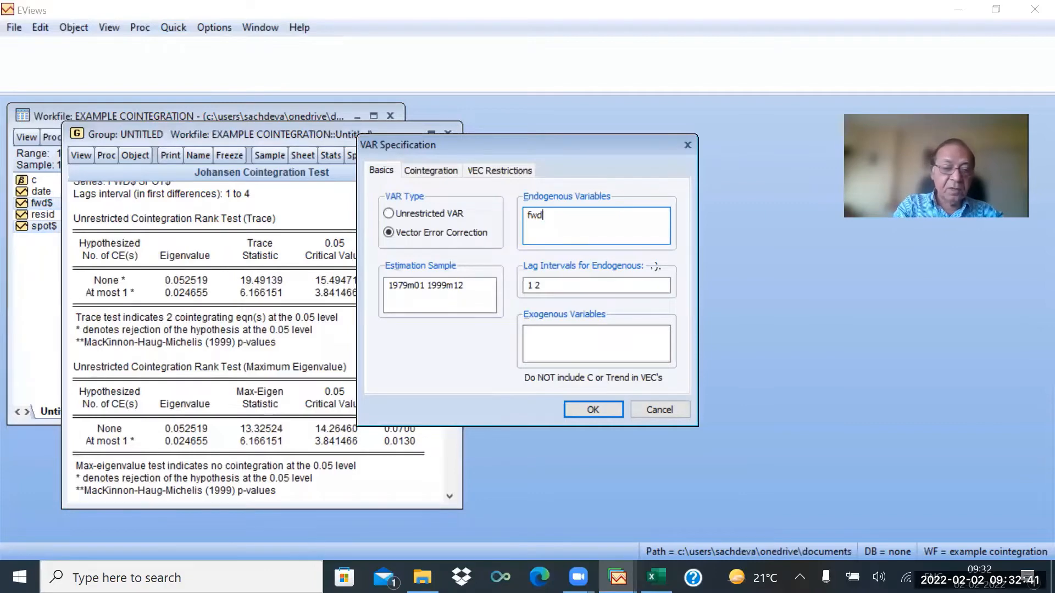
pyautogui.write('$')
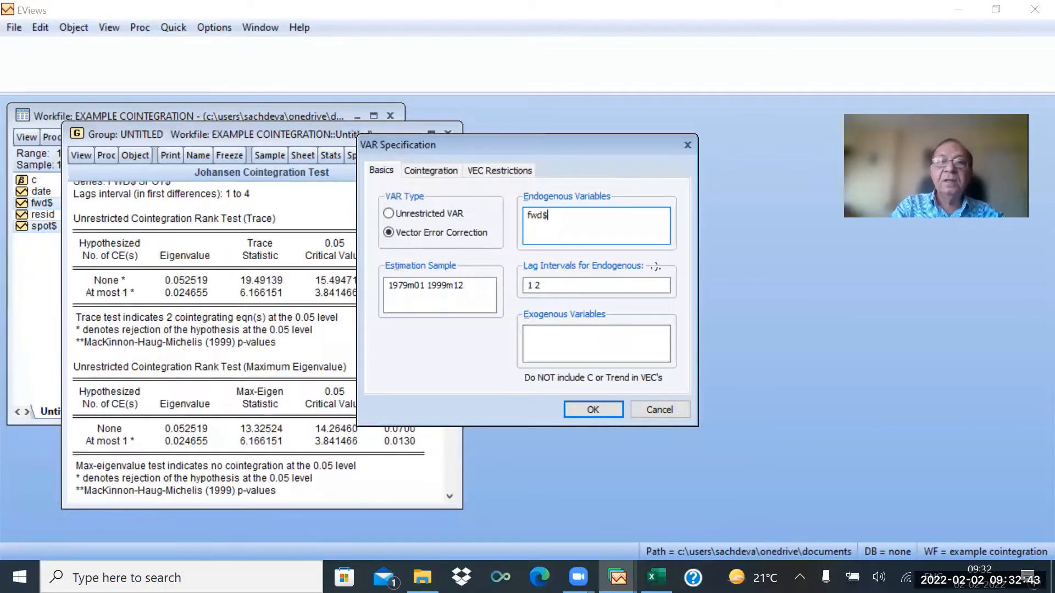
pyautogui.write(' s')
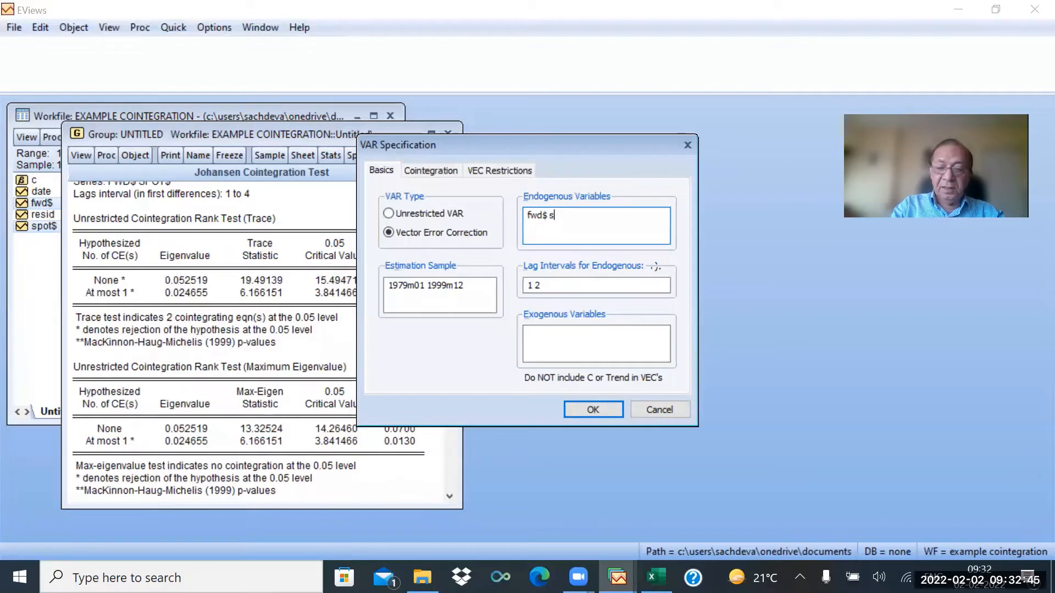
pyautogui.write('po')
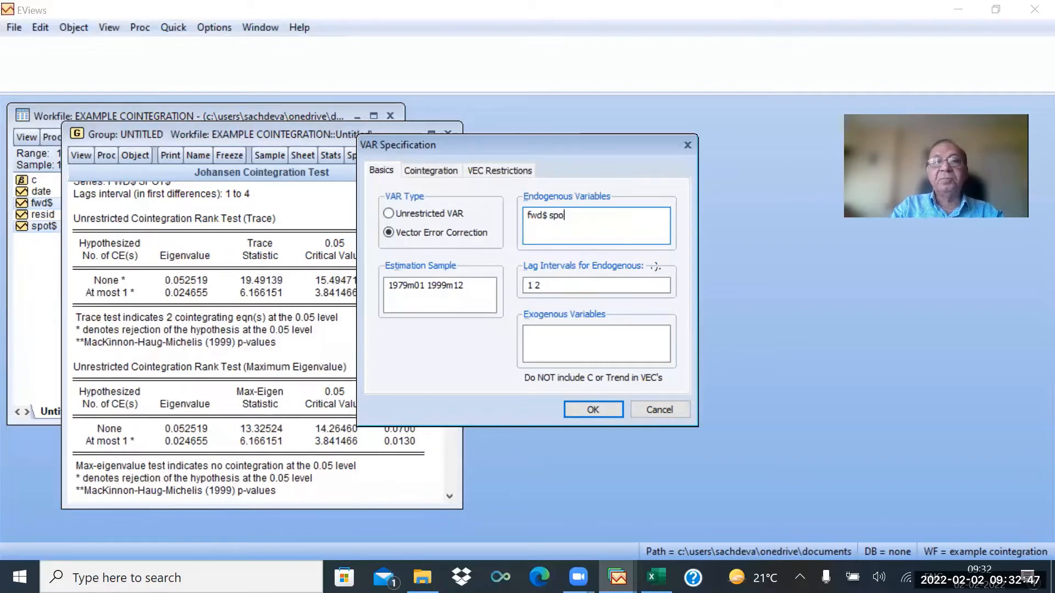
pyautogui.write('t')
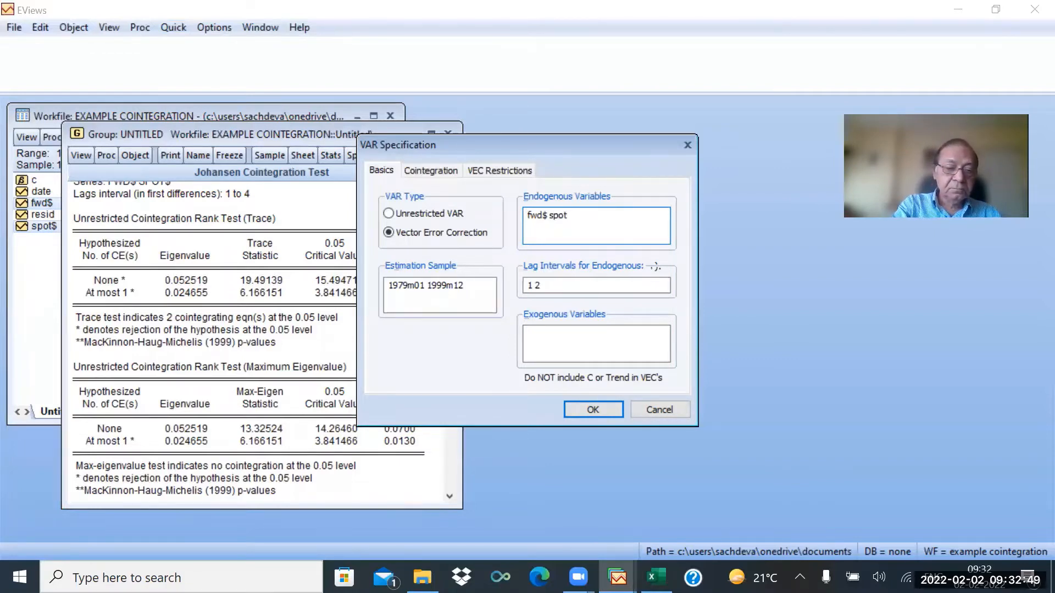
pyautogui.write('$')
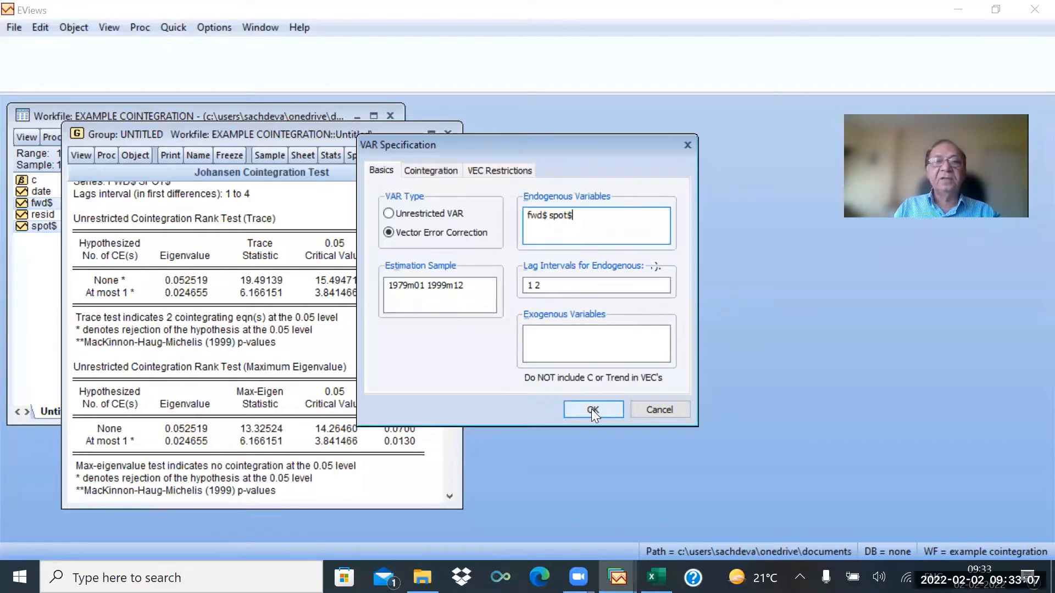
# Inspect the cointegration rank and trend options of the VAR specification, then cancel it.
pyautogui.click(432, 171)
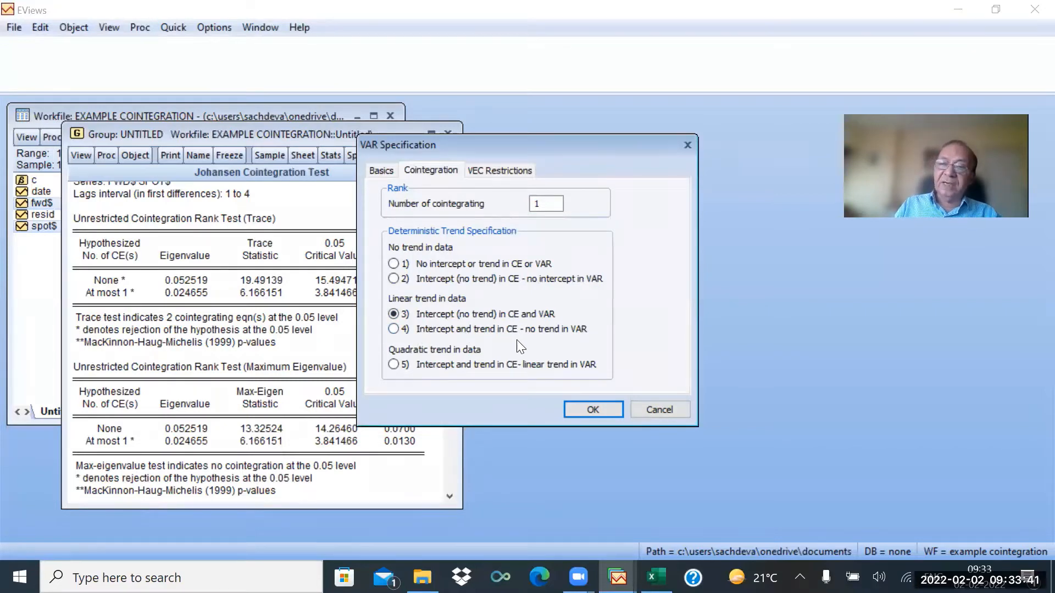
pyautogui.click(660, 411)
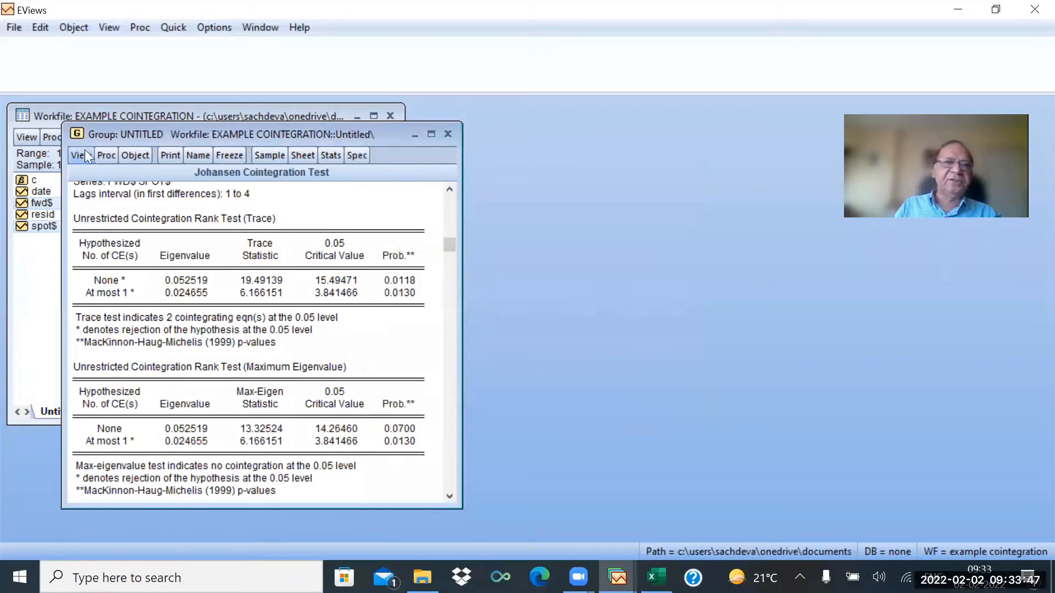
# Rerun the Johansen cointegration test with intercept and trend in CE and no intercept in VAR.
pyautogui.click(79, 151)
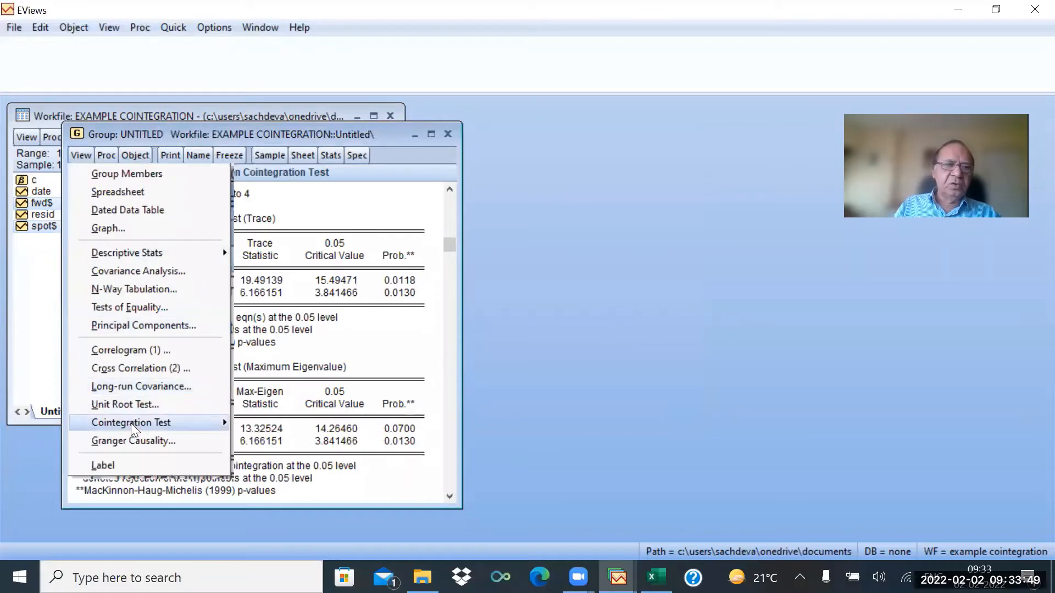
pyautogui.moveTo(170, 427)
pyautogui.click(265, 424)
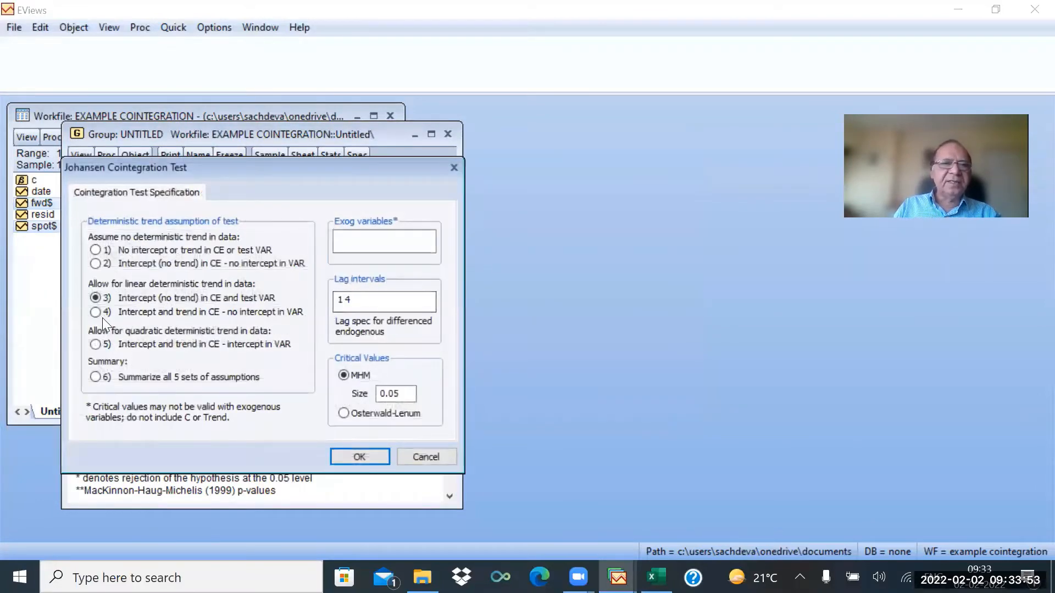
pyautogui.click(92, 314)
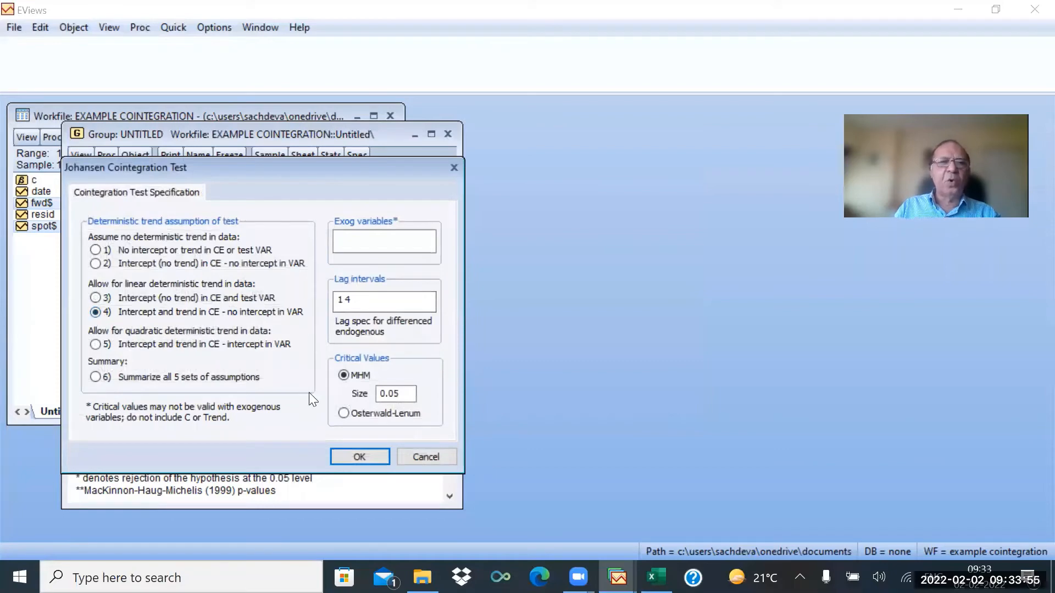
pyautogui.click(358, 457)
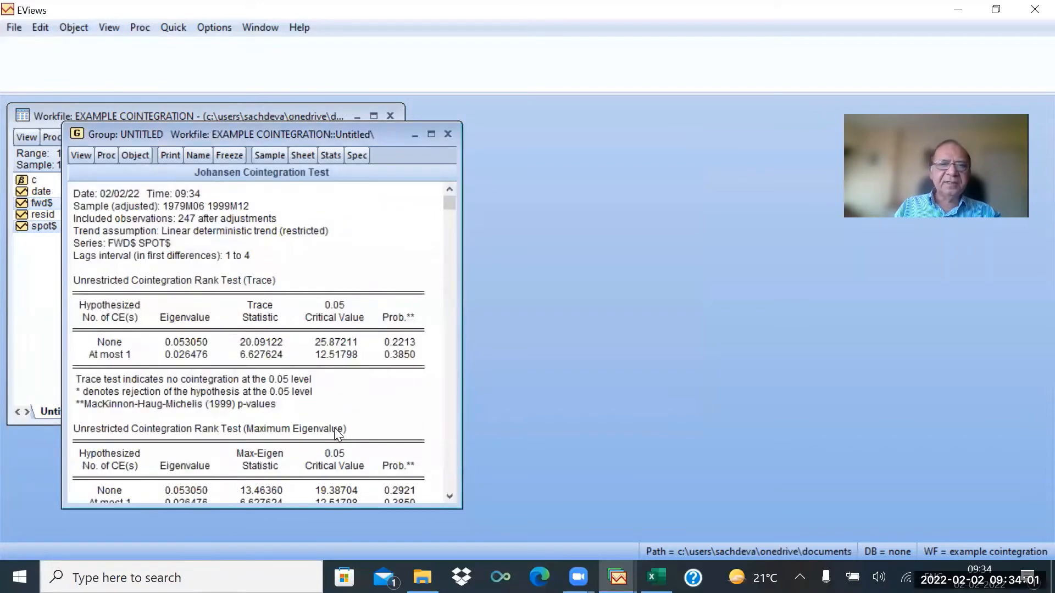
# Rerun the Johansen cointegration test with intercept and trend in CE and intercept in VAR.
pyautogui.scroll(-2, 355, 418)
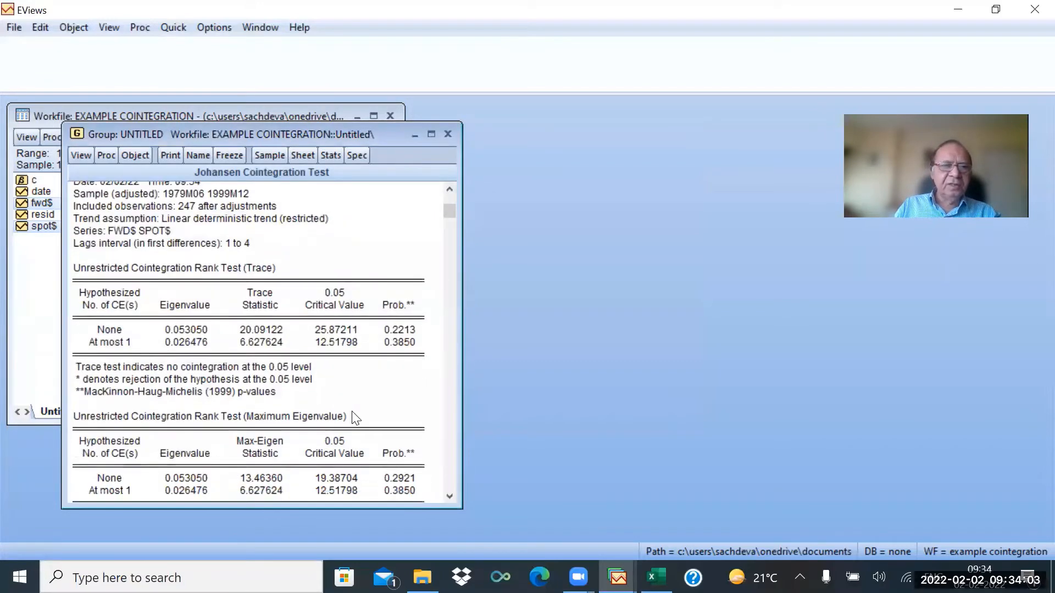
pyautogui.scroll(1, 356, 419)
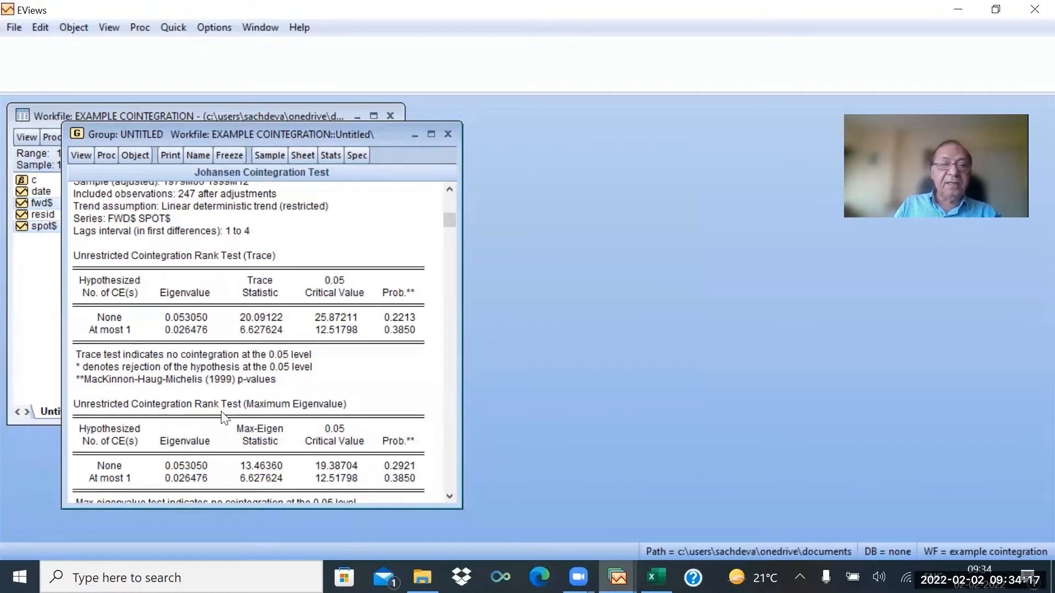
pyautogui.scroll(-1, 240, 439)
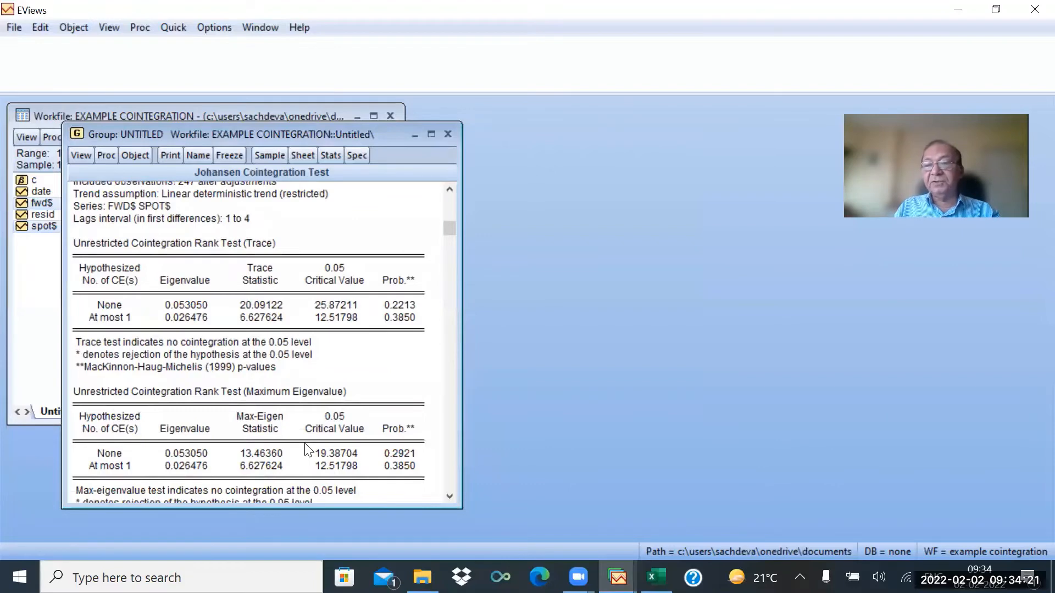
pyautogui.click(79, 154)
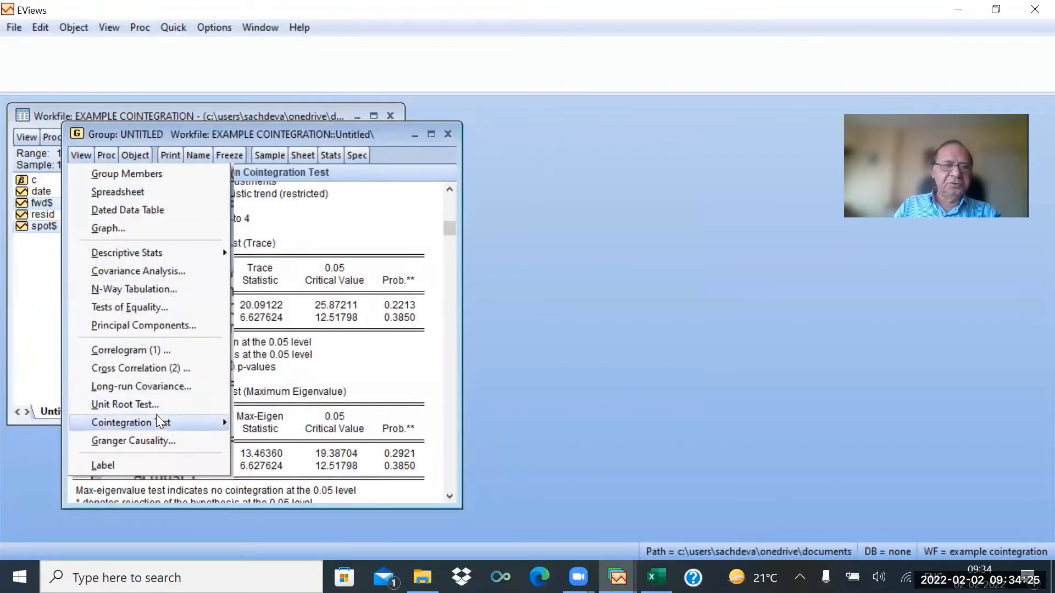
pyautogui.moveTo(169, 421)
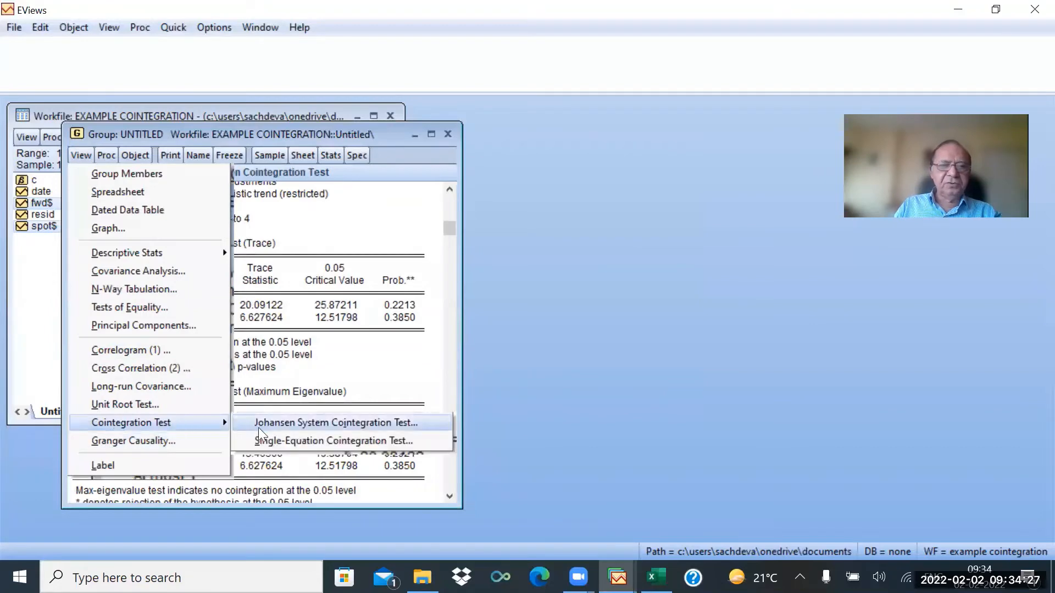
pyautogui.click(278, 424)
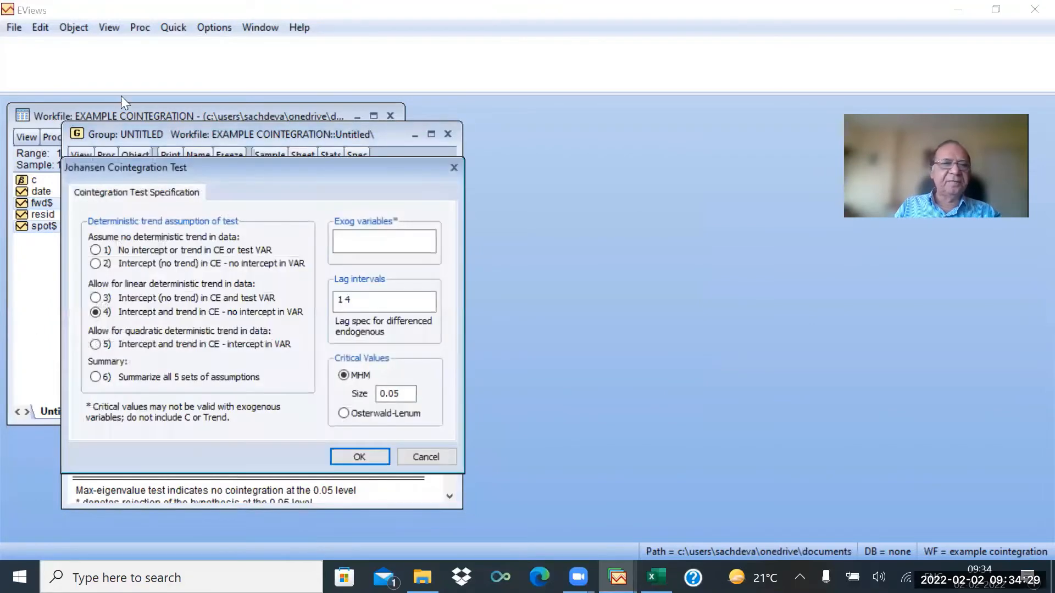
pyautogui.click(95, 344)
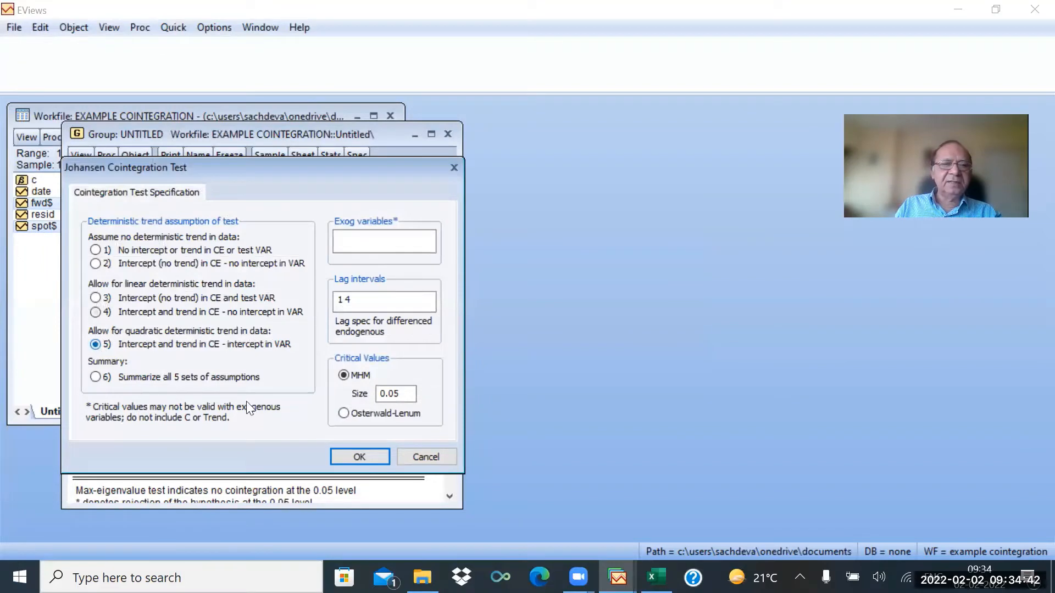
pyautogui.click(370, 457)
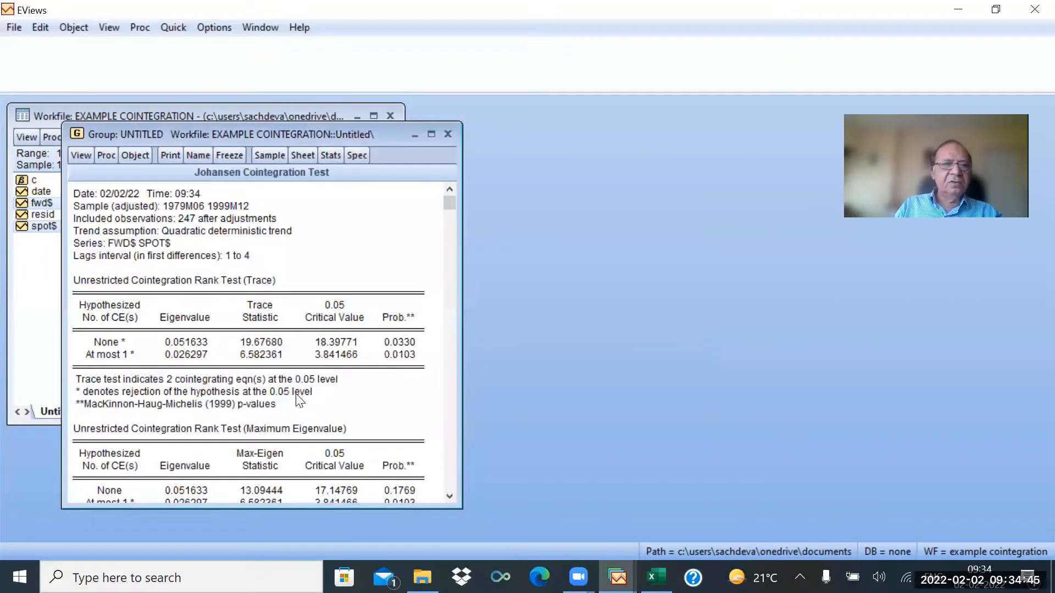
# Rerun the Johansen cointegration test with intercept (no trend) in CE and no intercept in VAR.
pyautogui.scroll(-1, 244, 374)
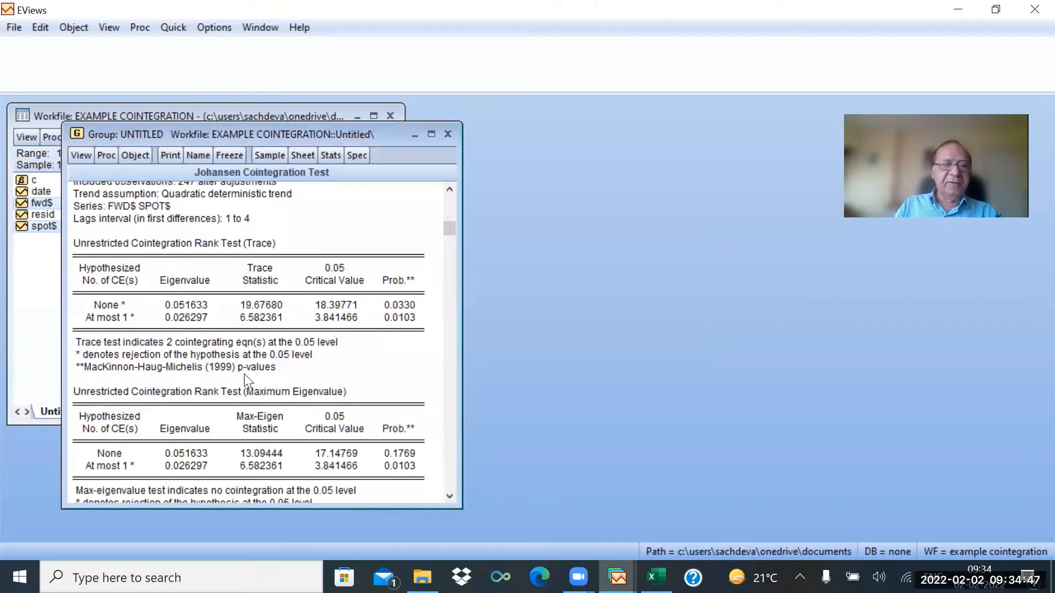
pyautogui.scroll(-1, 252, 411)
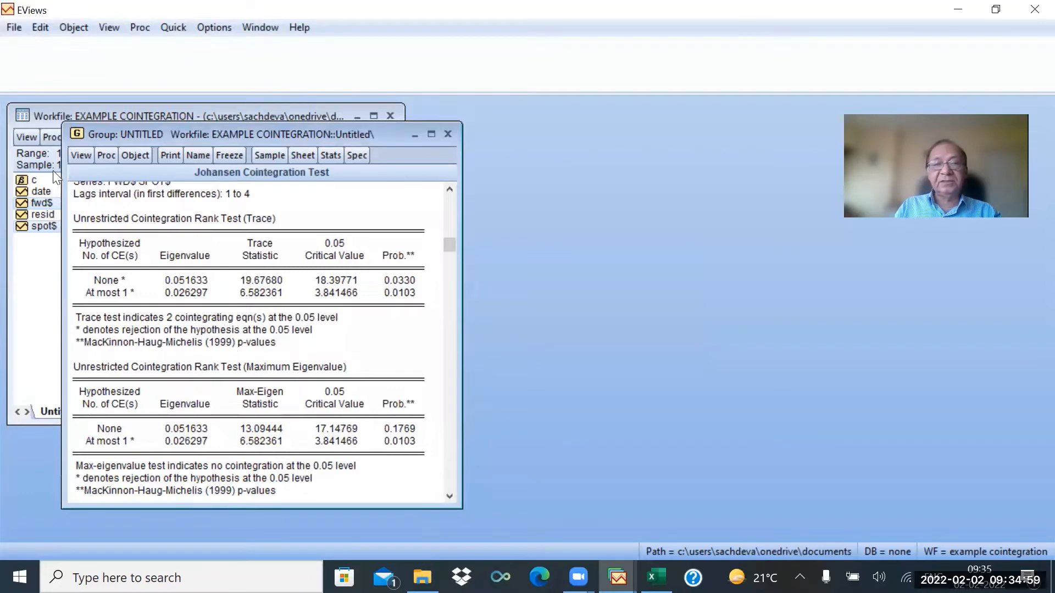
pyautogui.click(81, 155)
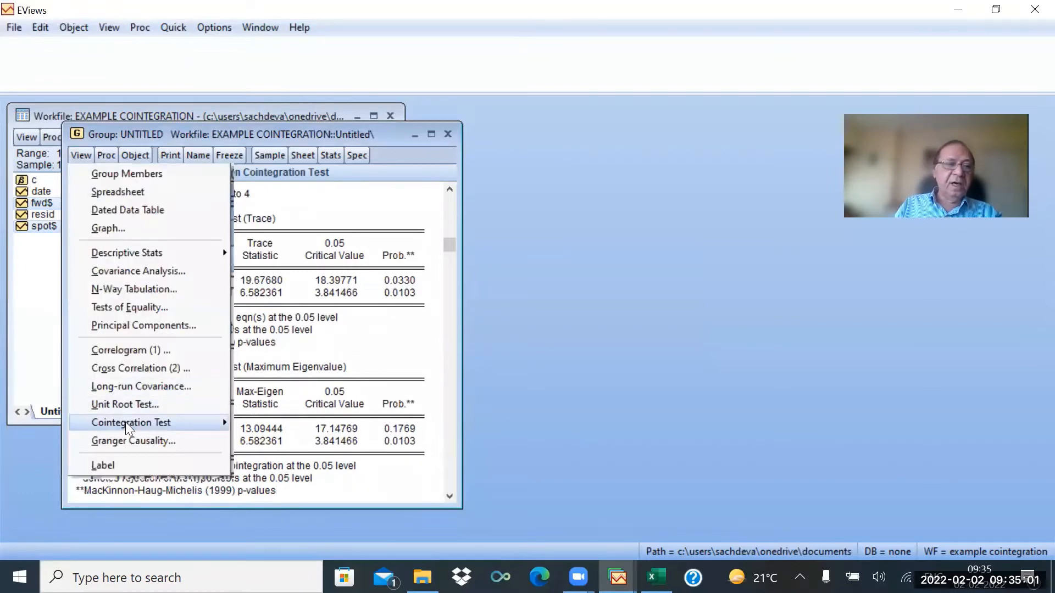
pyautogui.moveTo(168, 426)
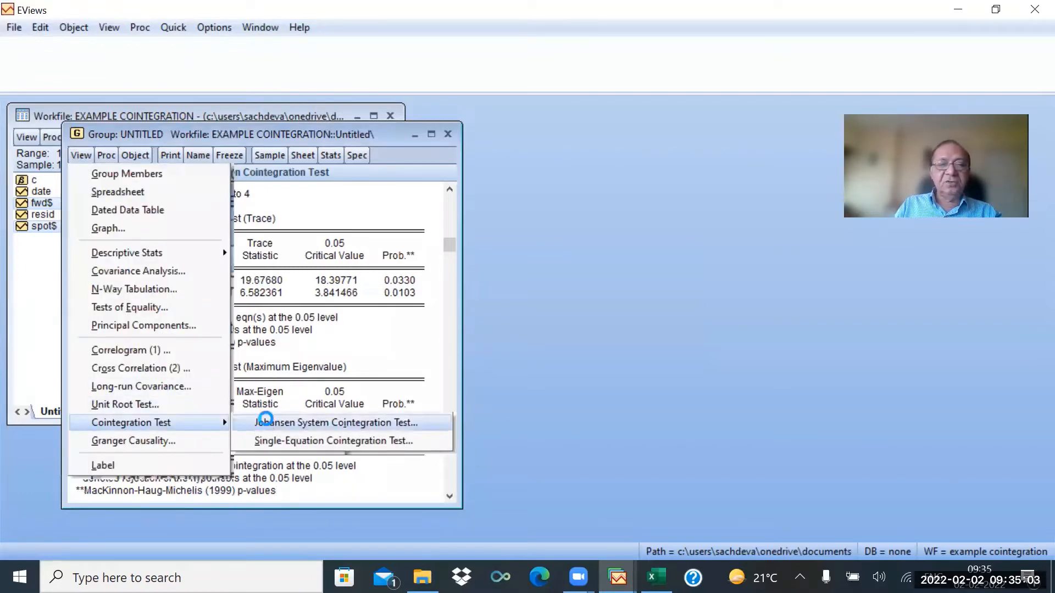
pyautogui.click(258, 421)
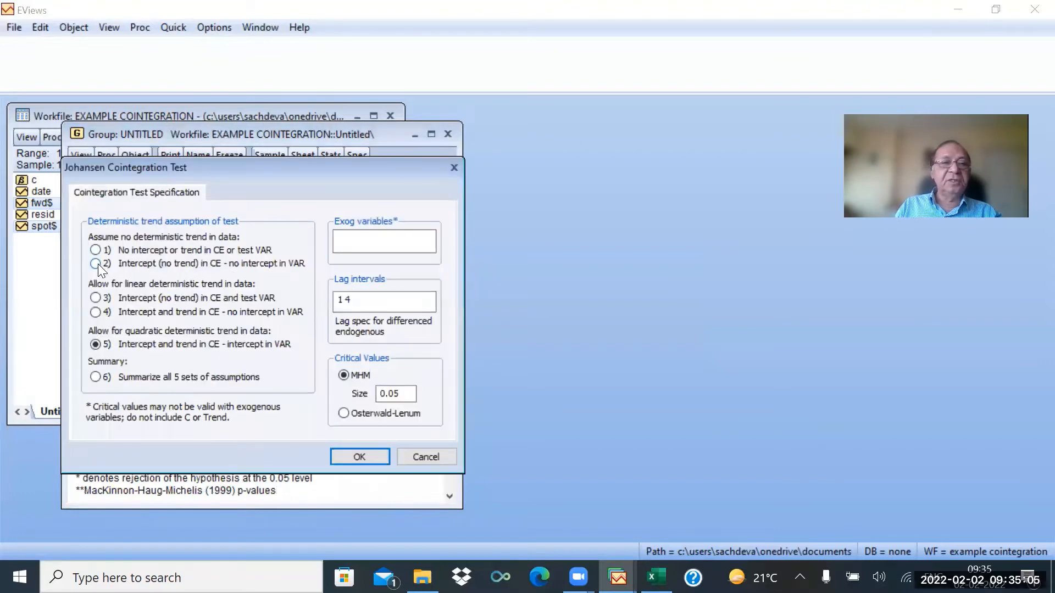
pyautogui.click(97, 264)
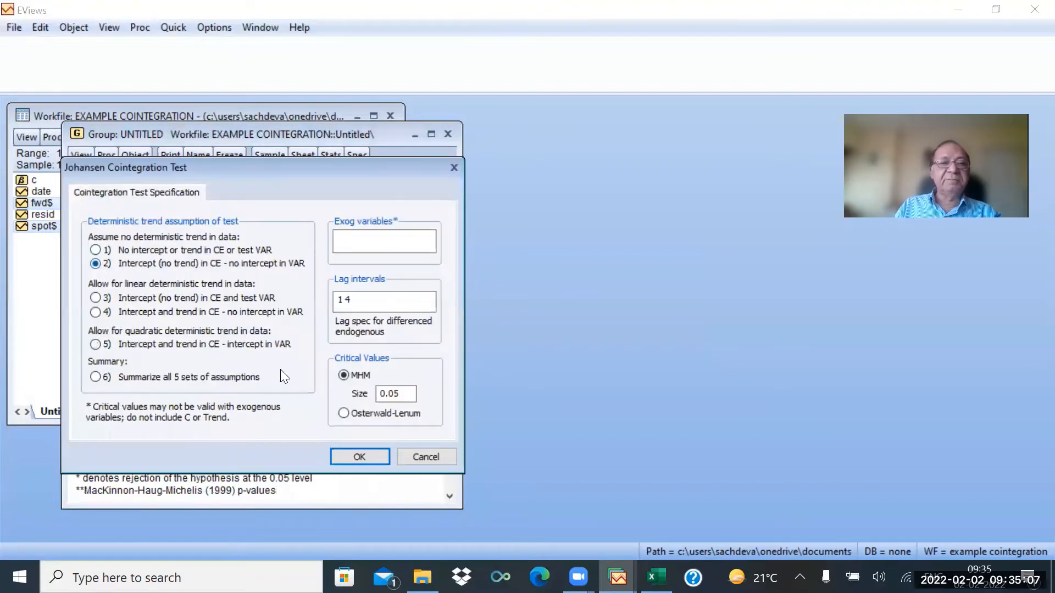
pyautogui.click(362, 457)
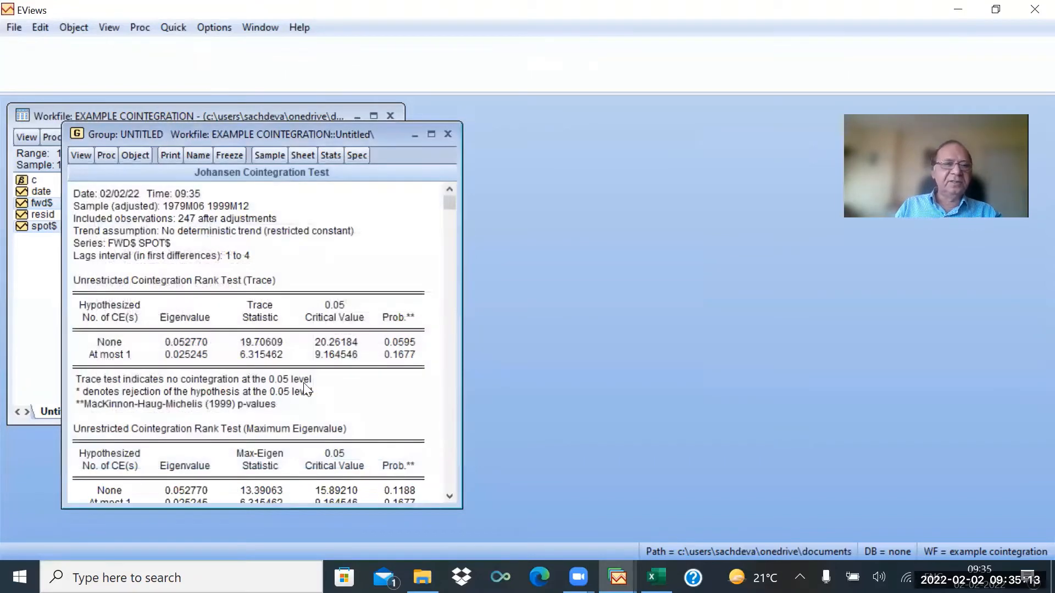
# Rerun the Johansen cointegration test with intercept (no trend) in CE and test VAR.
pyautogui.scroll(-2, 306, 388)
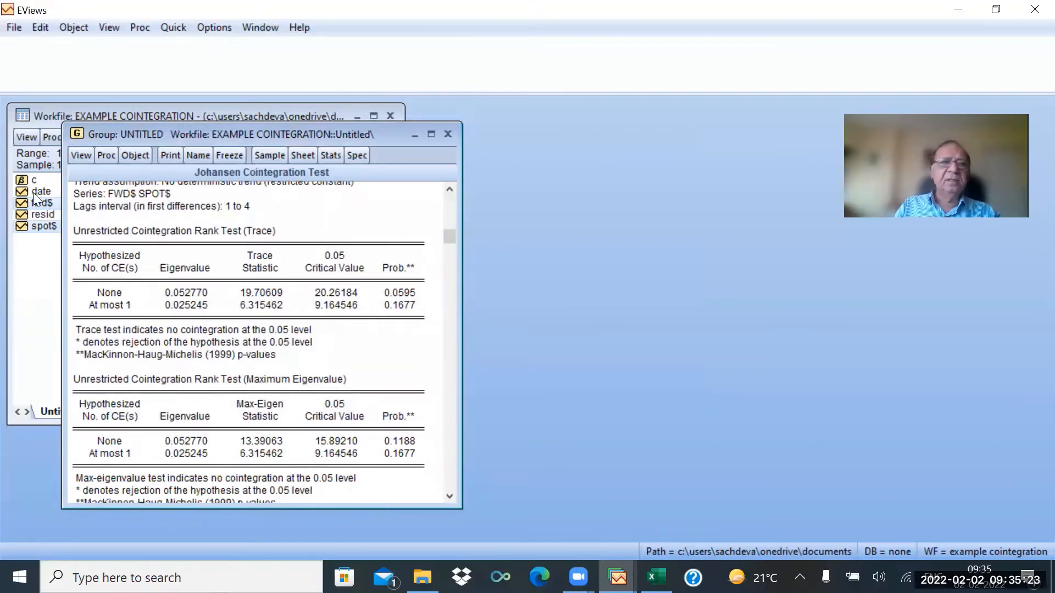
pyautogui.click(77, 134)
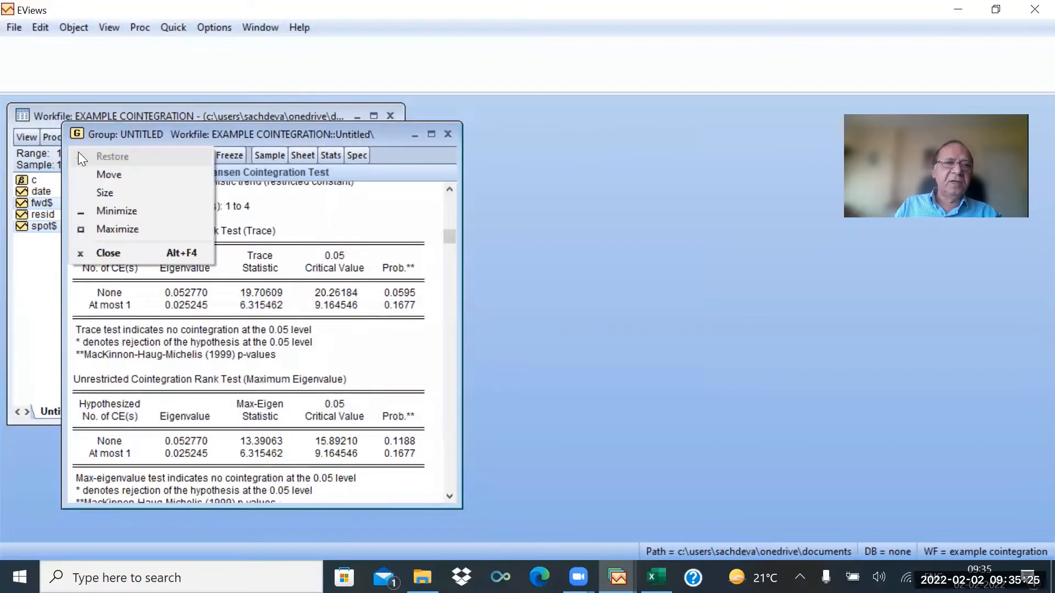
pyautogui.click(324, 211)
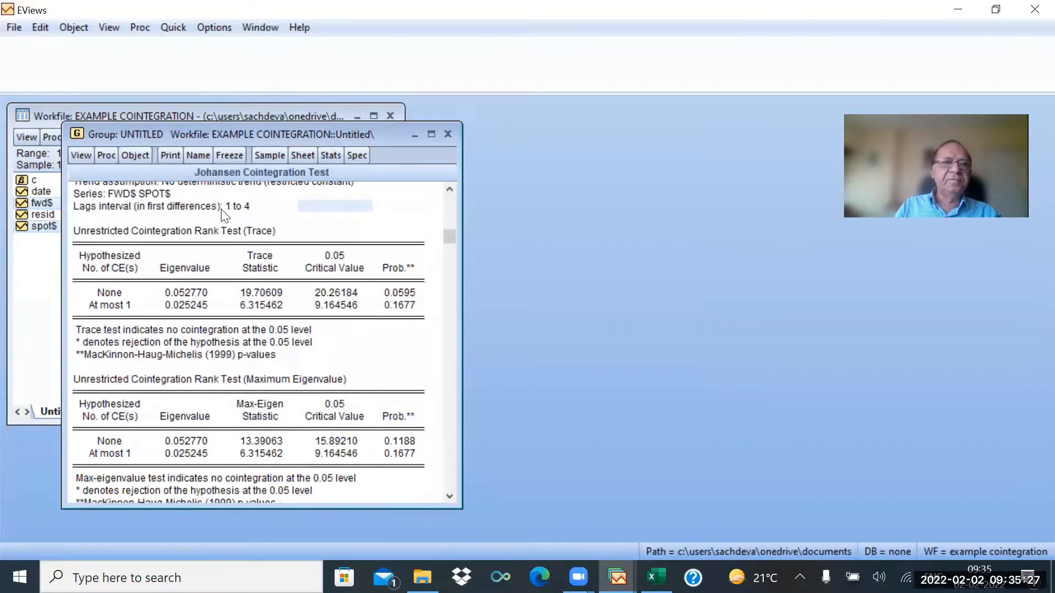
pyautogui.click(79, 156)
pyautogui.moveTo(144, 424)
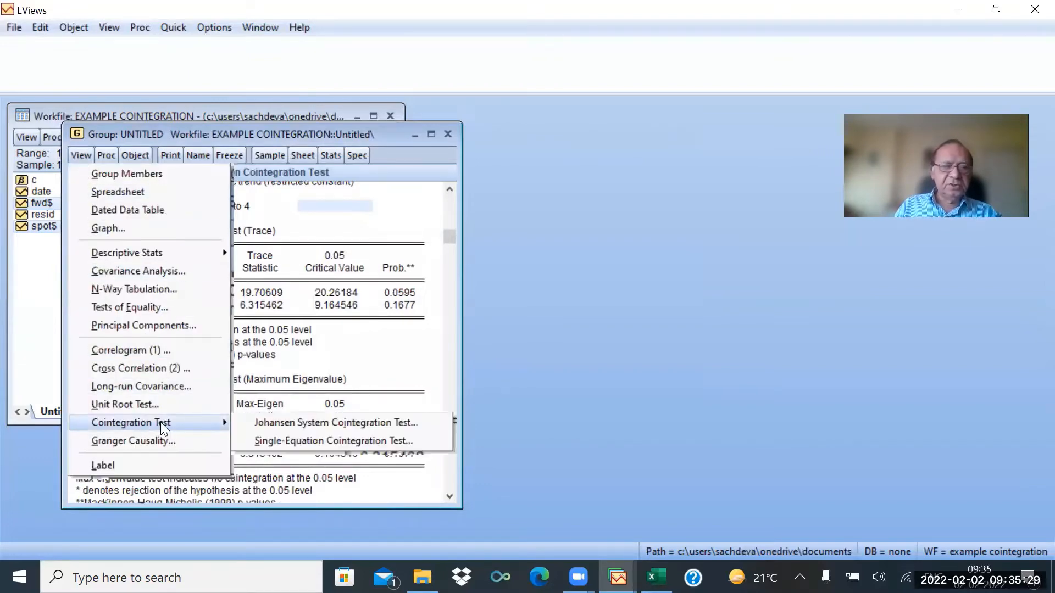
pyautogui.click(264, 424)
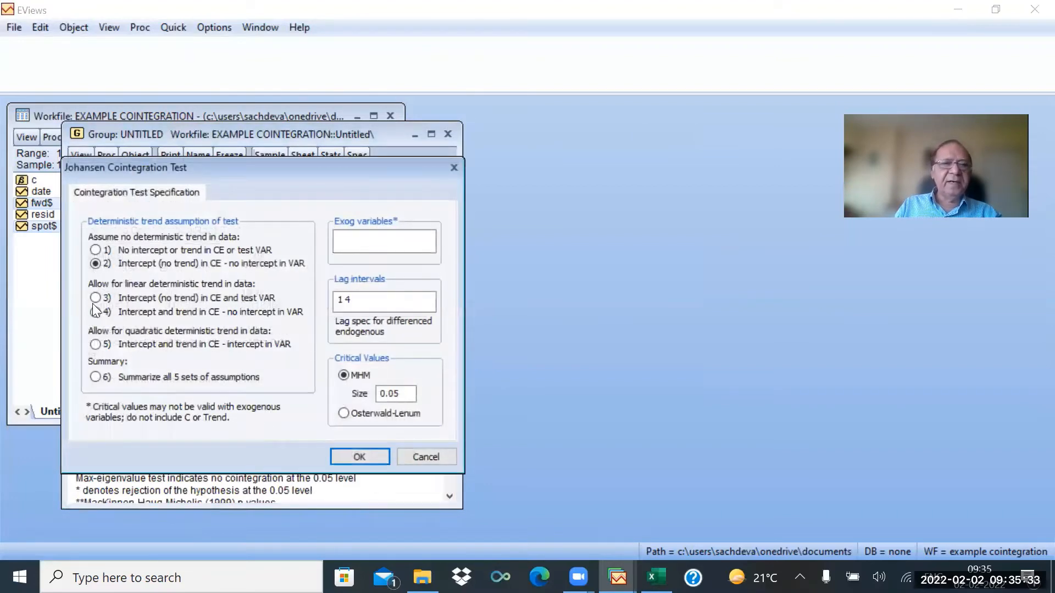
pyautogui.click(94, 298)
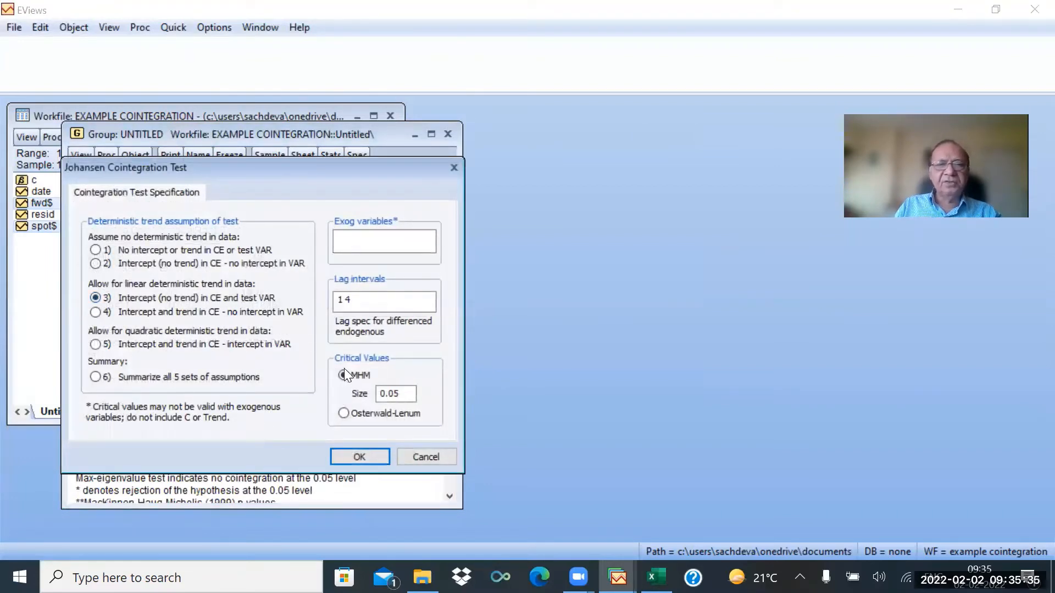
pyautogui.click(360, 457)
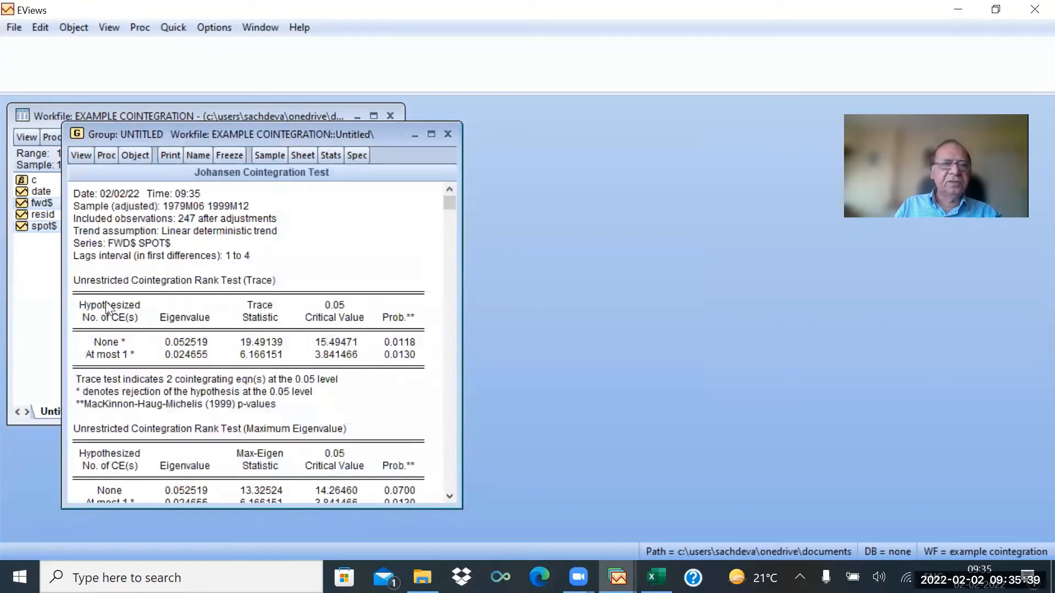
# Estimate a vector error correction model with endogenous variables fwd$ and spot$, one cointegrating relation, intercept in CE and VAR.
pyautogui.scroll(-1, 176, 324)
pyautogui.scroll(-2, 208, 422)
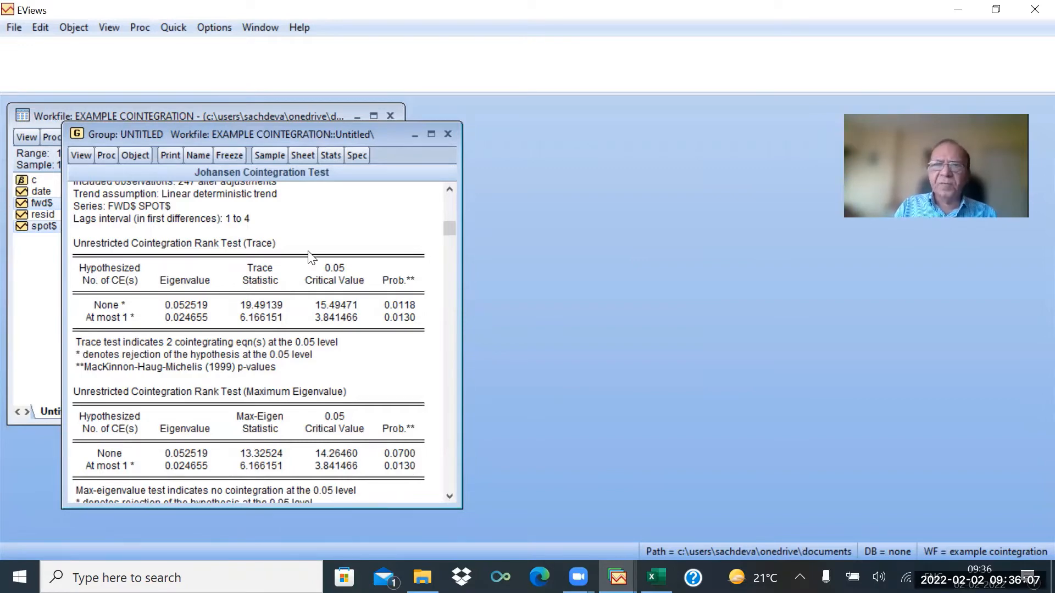
pyautogui.click(165, 31)
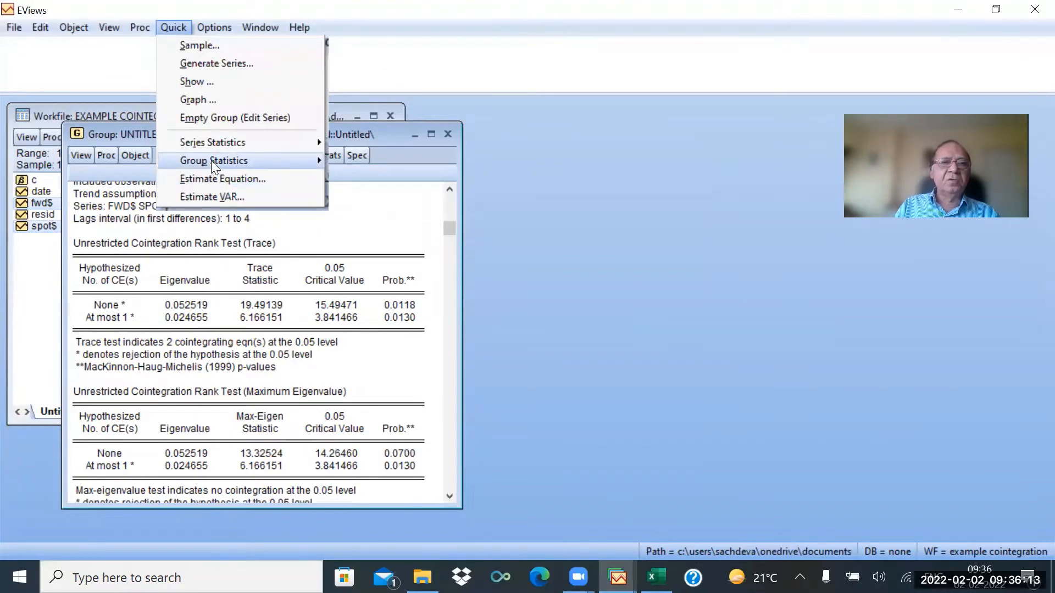
pyautogui.moveTo(213, 159)
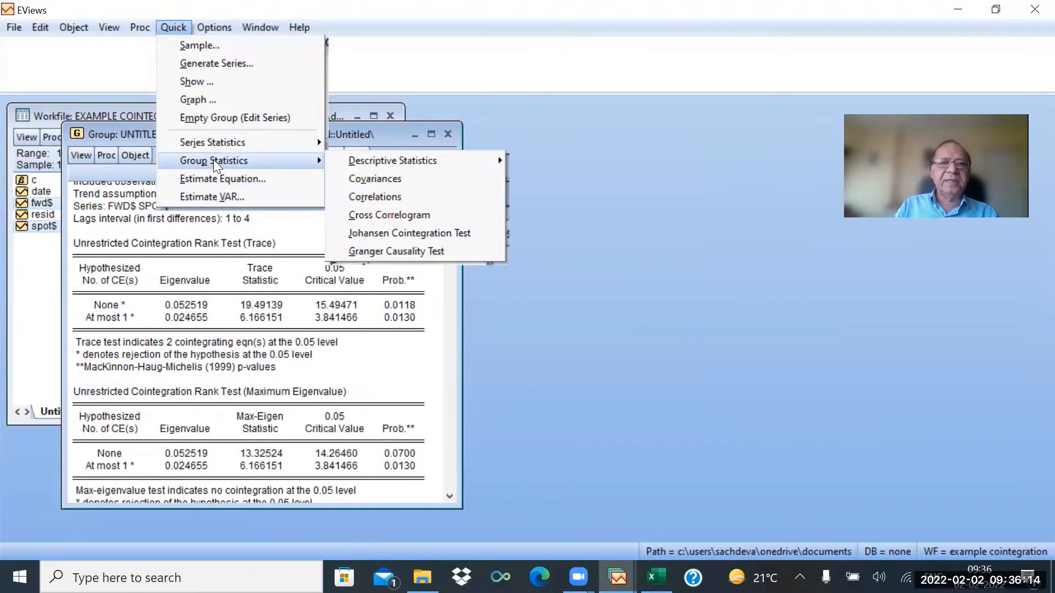
pyautogui.click(219, 195)
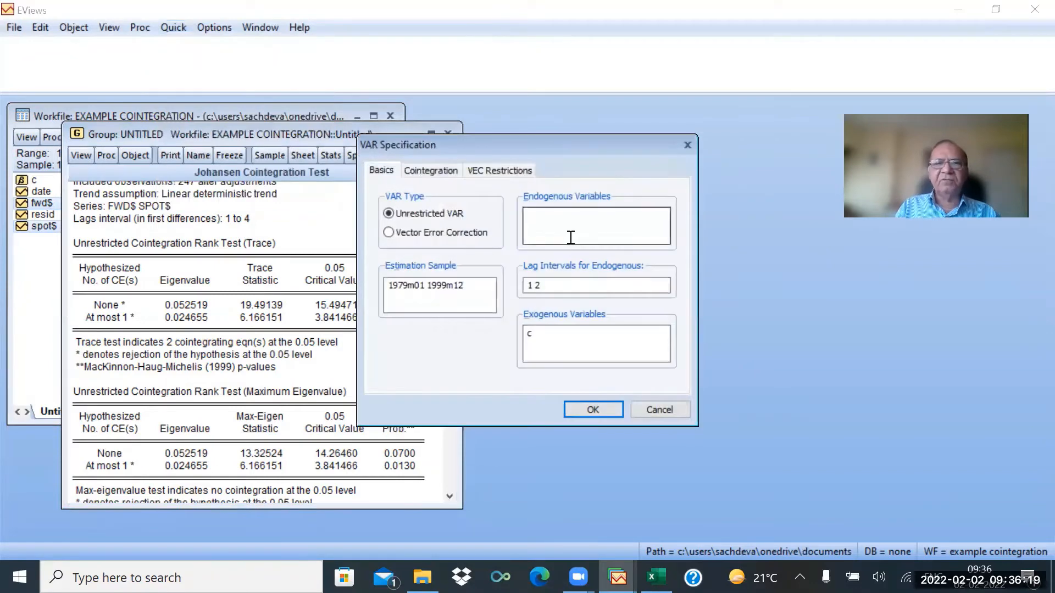
pyautogui.click(390, 233)
pyautogui.click(554, 216)
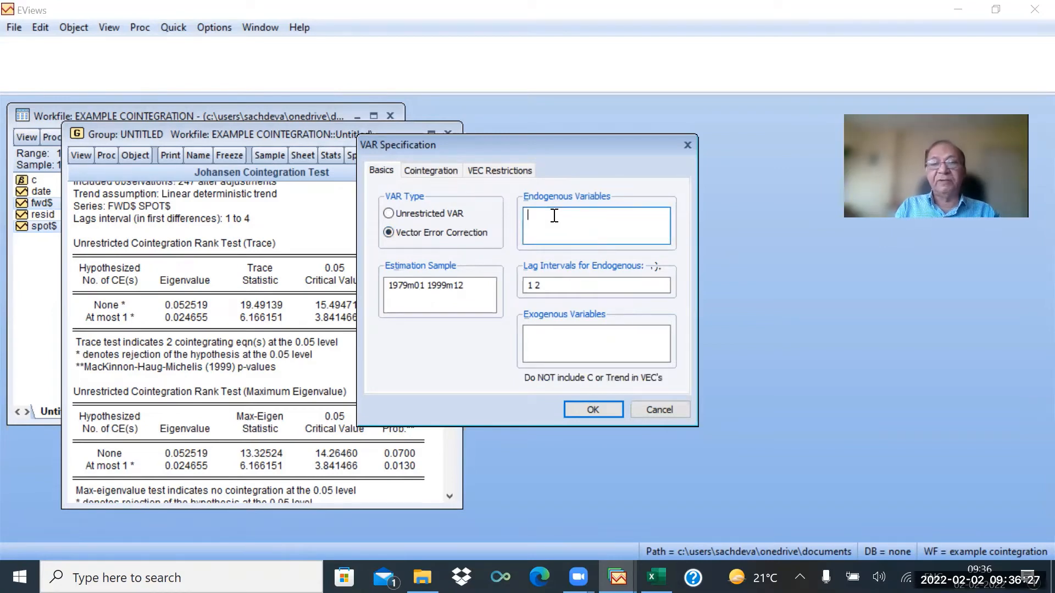
pyautogui.write('fwd')
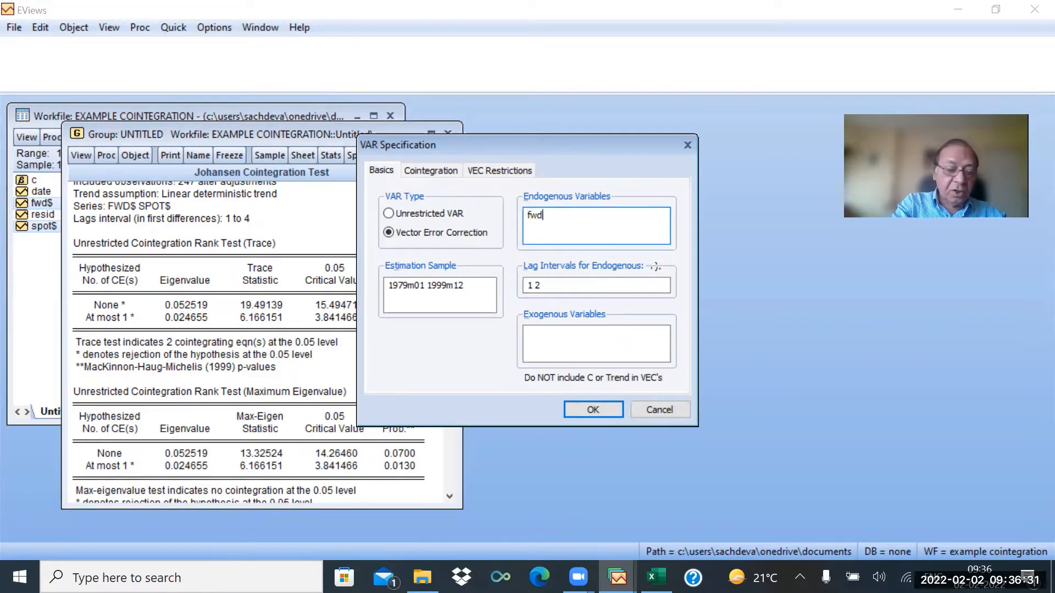
pyautogui.write('$ ')
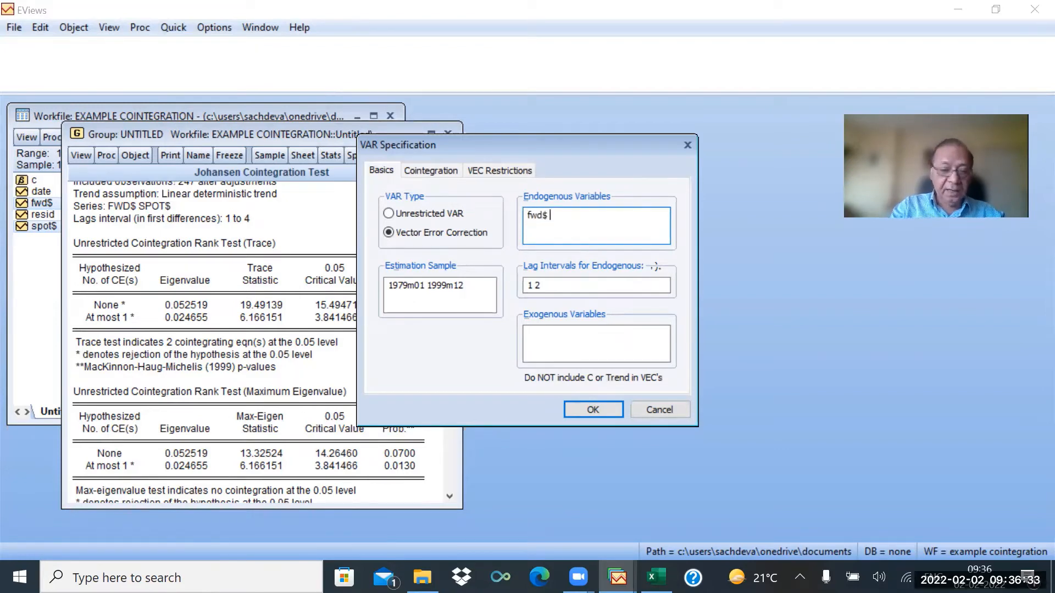
pyautogui.write('spot')
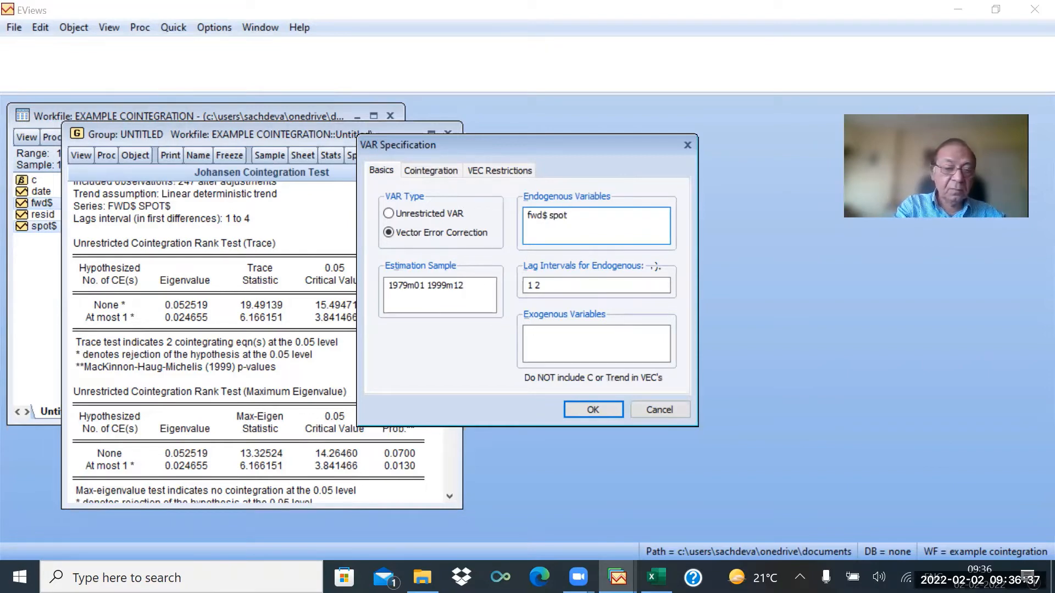
pyautogui.write('$')
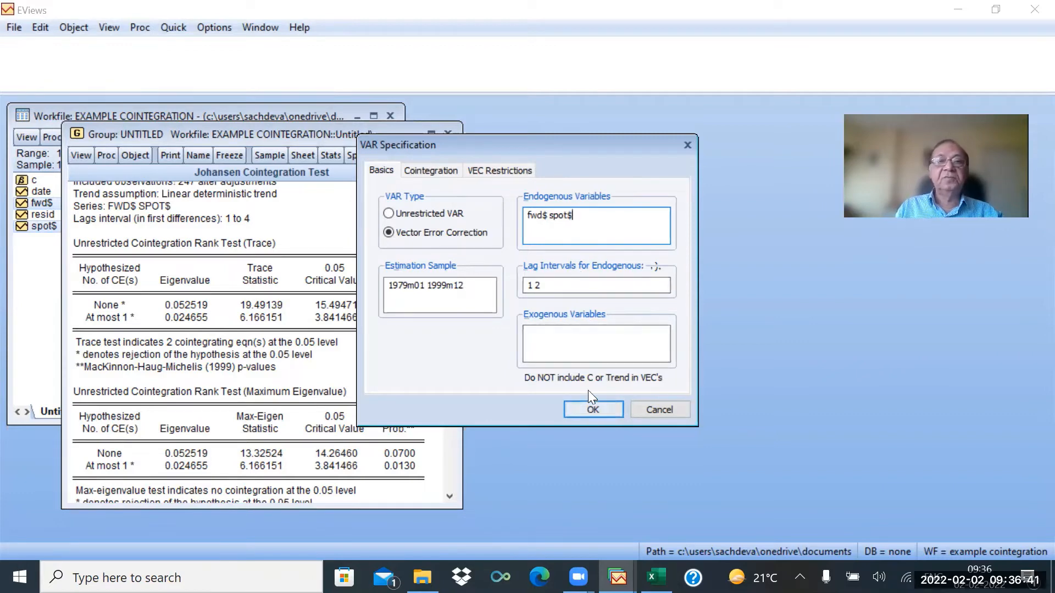
pyautogui.click(443, 171)
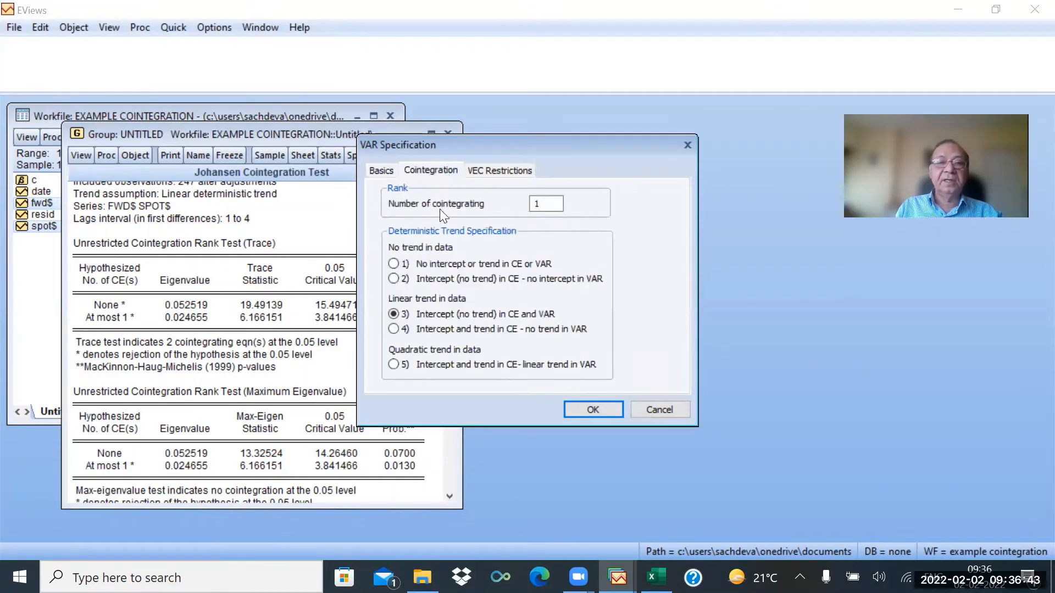
pyautogui.click(607, 413)
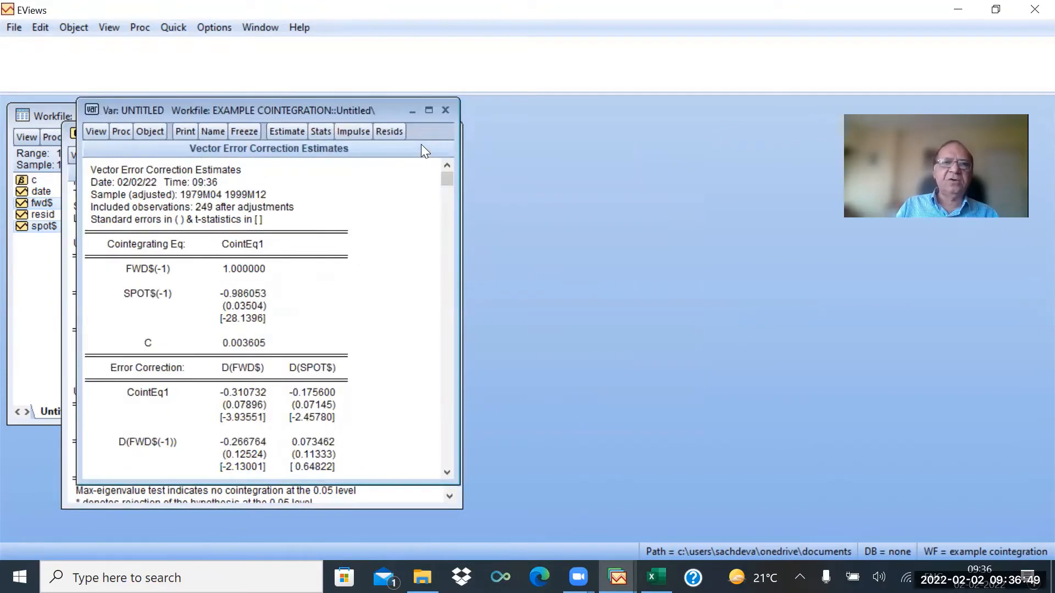
# Maximize the vector error correction estimates and review the cointegrating and error correction coefficients.
pyautogui.click(430, 110)
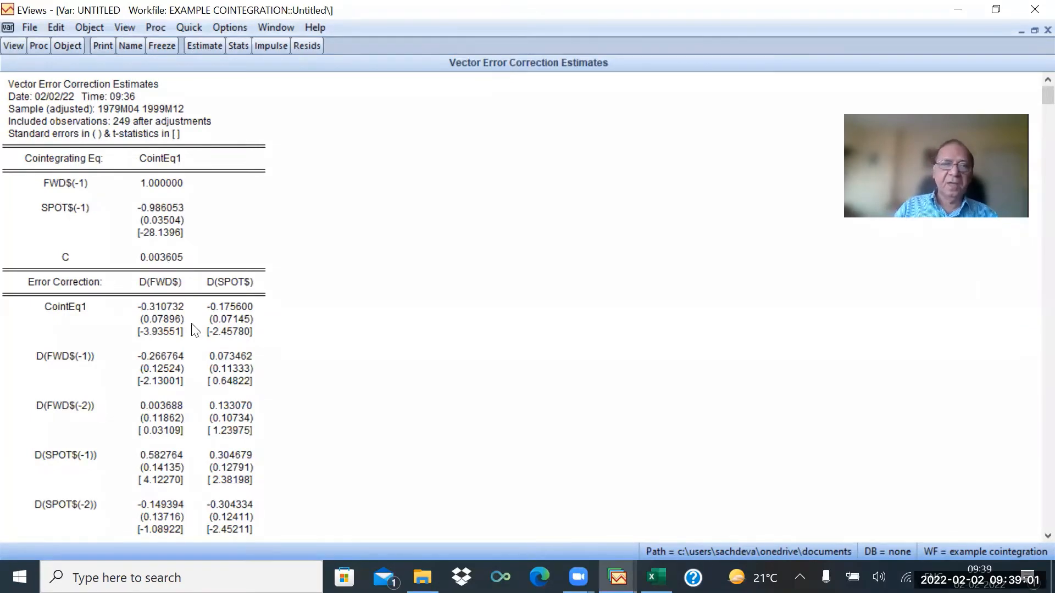
pyautogui.scroll(-1, 315, 386)
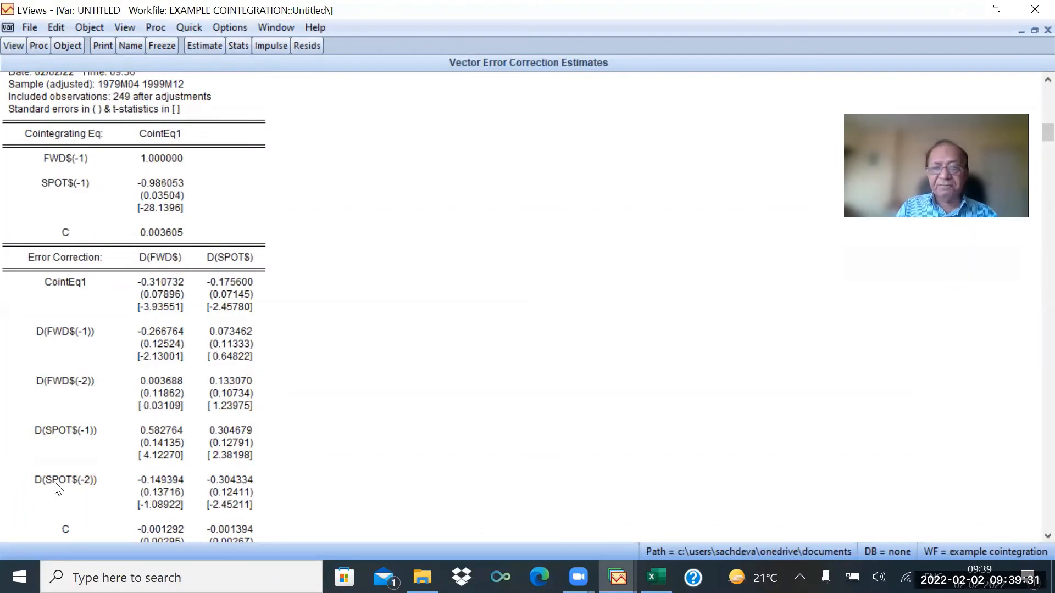
pyautogui.scroll(-1, 334, 468)
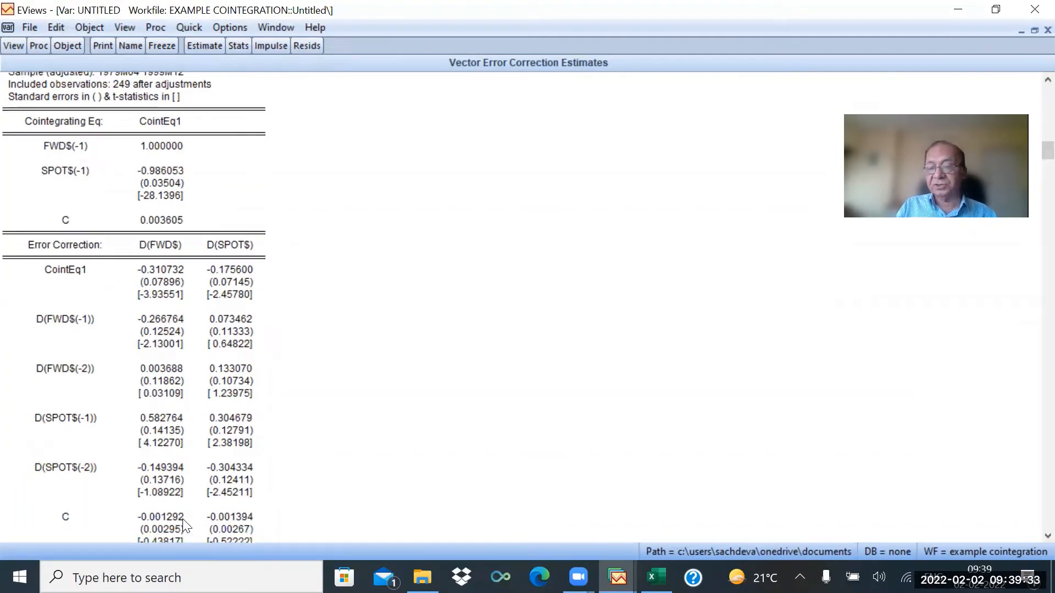
pyautogui.scroll(2, 332, 451)
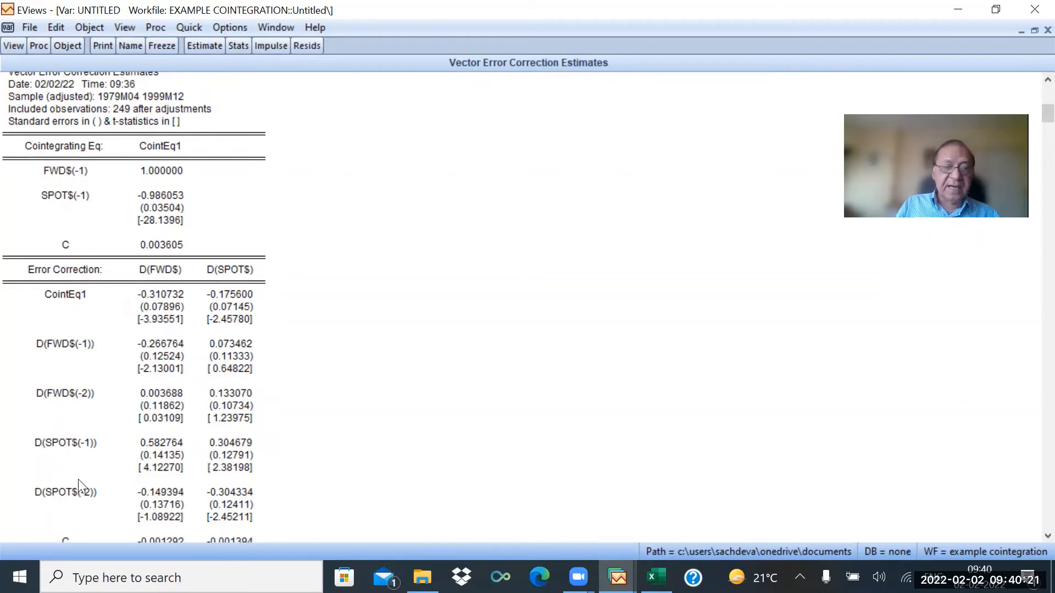
pyautogui.scroll(-1, 78, 479)
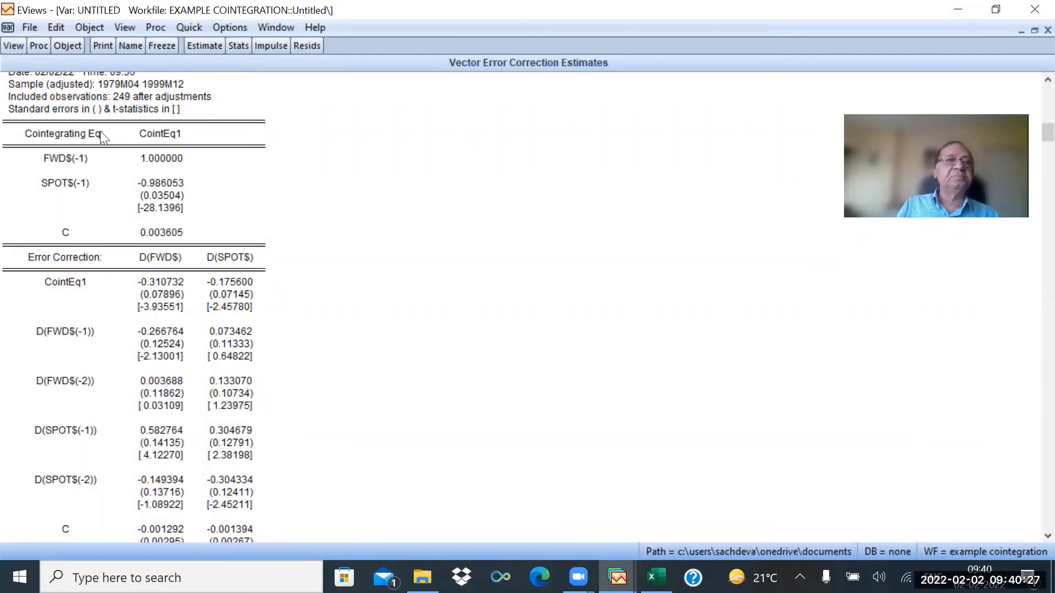
# Make a system from the vector error correction model, ordered by variable.
pyautogui.click(39, 46)
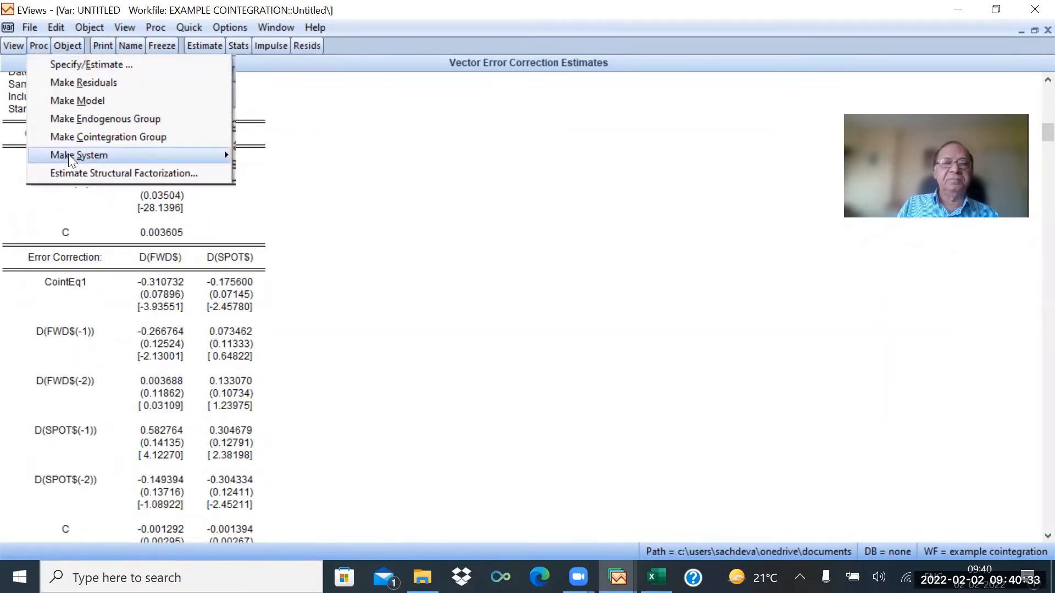
pyautogui.moveTo(68, 159)
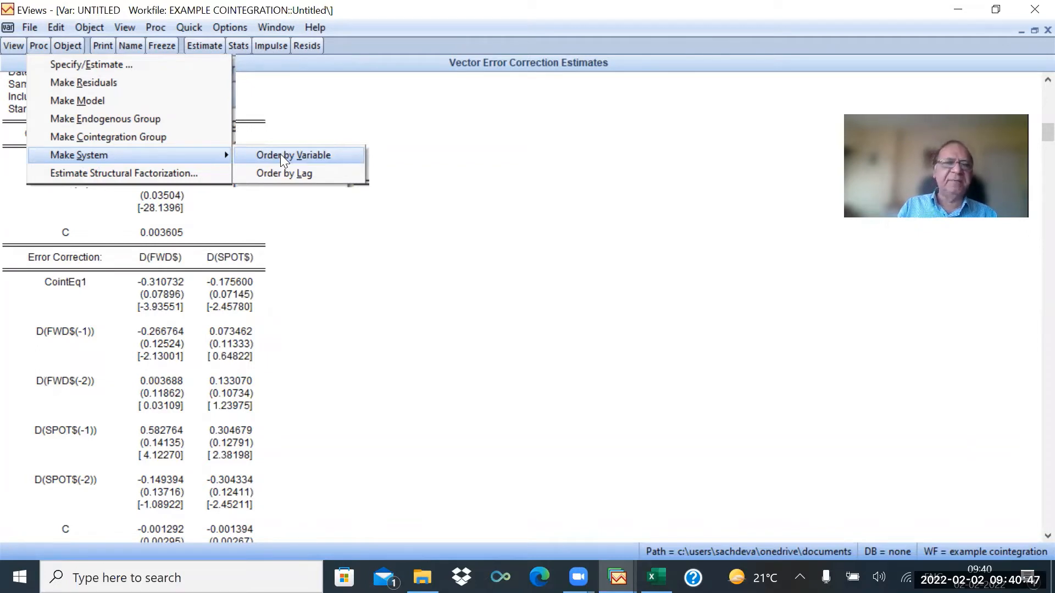
pyautogui.click(355, 243)
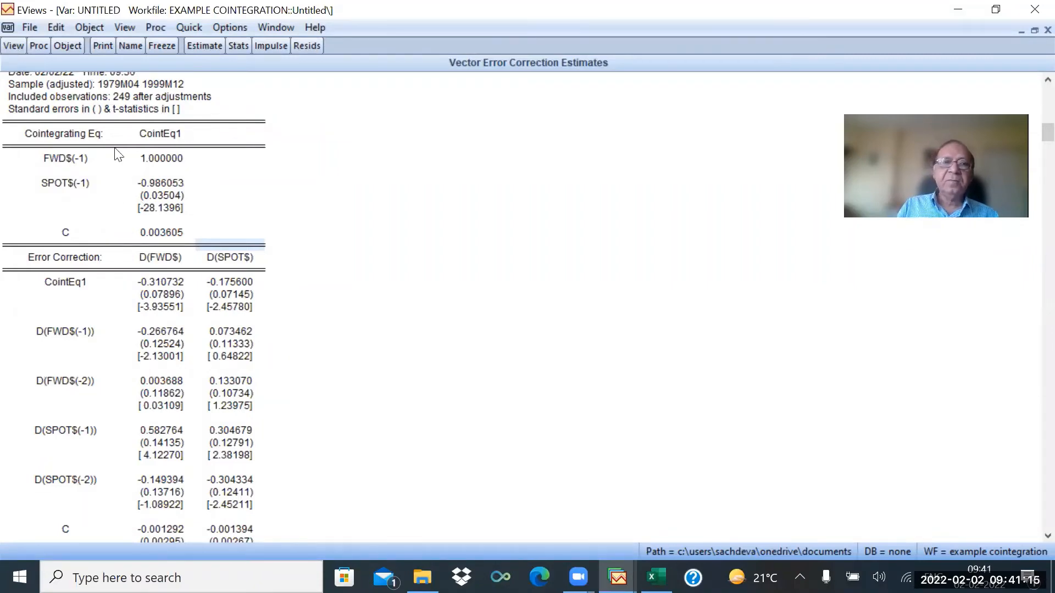
pyautogui.click(35, 43)
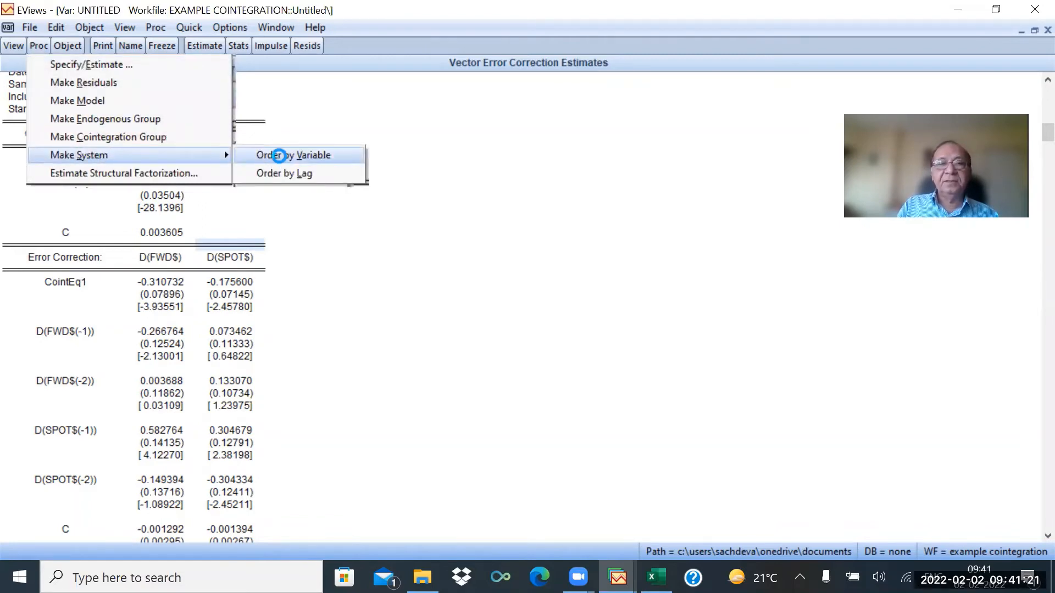
pyautogui.click(279, 156)
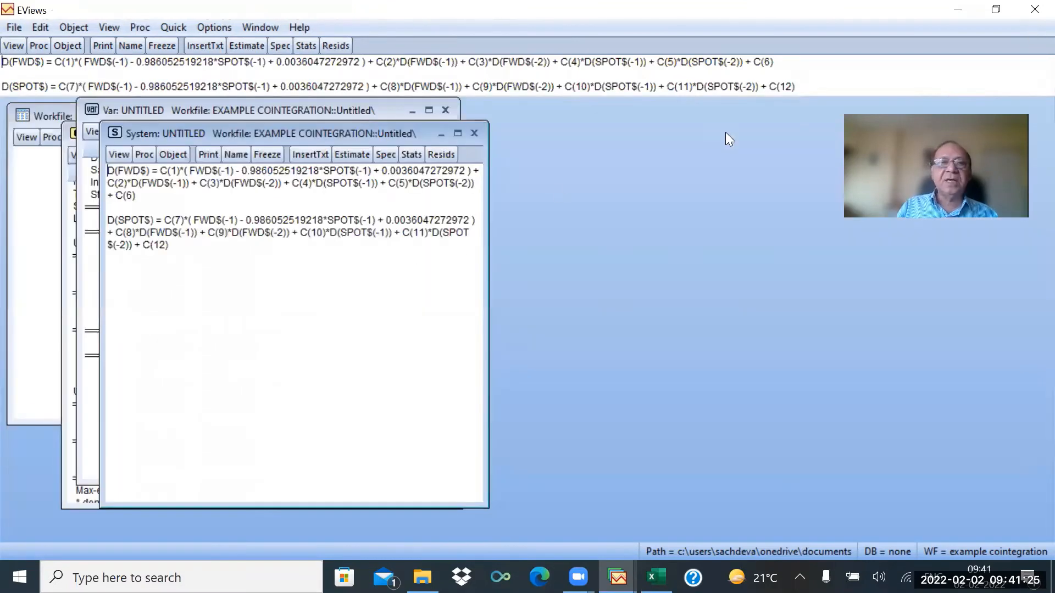
# Arrange the system beside the estimates and compare the cointegrating term and C(2) with the estimated coefficients.
pyautogui.click(1033, 31)
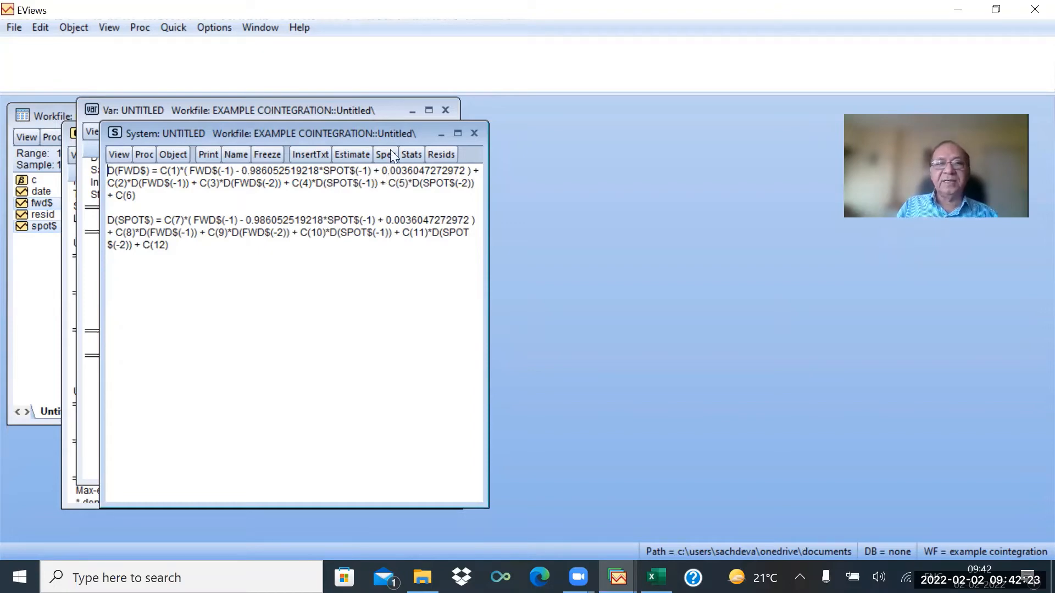
pyautogui.moveTo(352, 137); pyautogui.dragTo(359, 137)
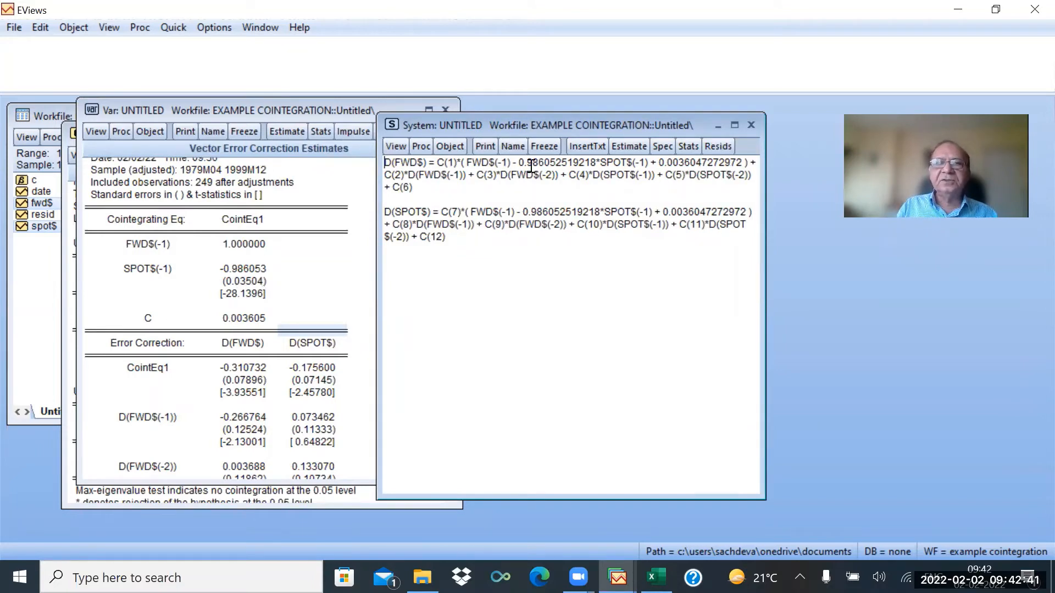
pyautogui.moveTo(523, 163); pyautogui.dragTo(628, 163)
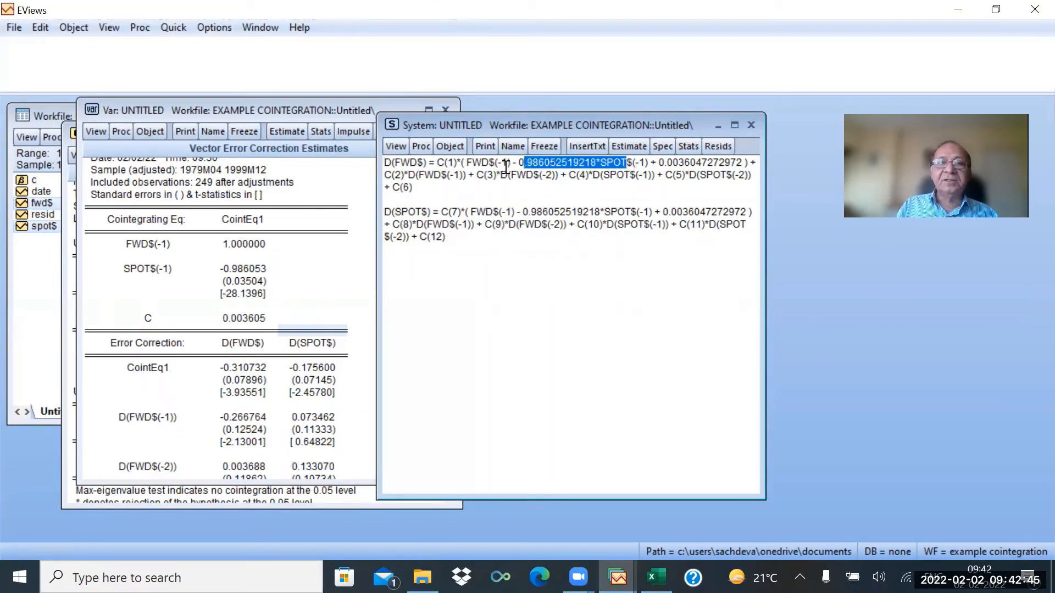
pyautogui.moveTo(464, 163); pyautogui.dragTo(745, 162)
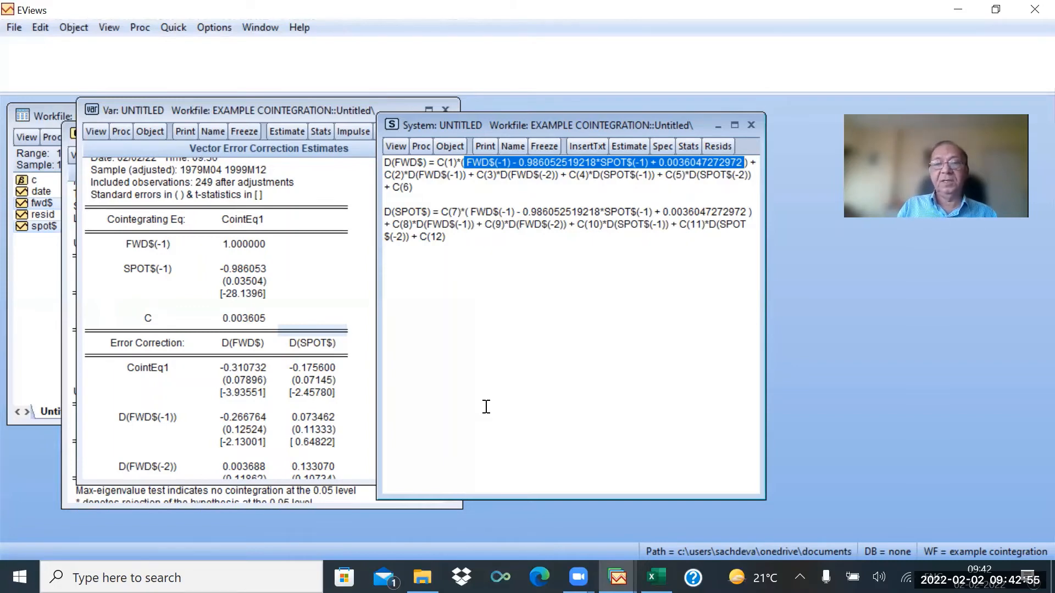
pyautogui.click(448, 193)
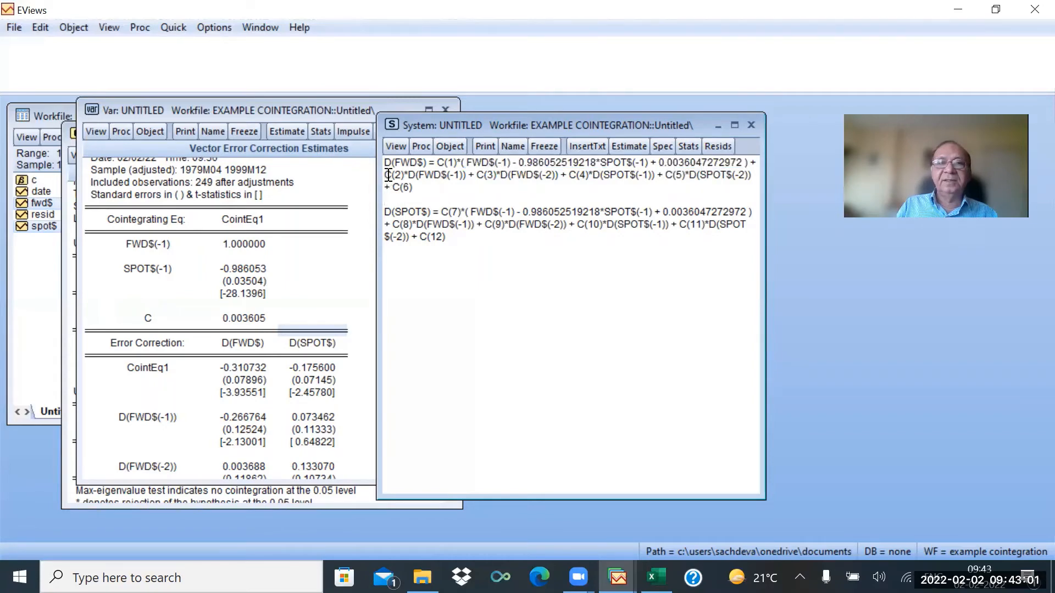
pyautogui.moveTo(383, 174); pyautogui.dragTo(404, 178)
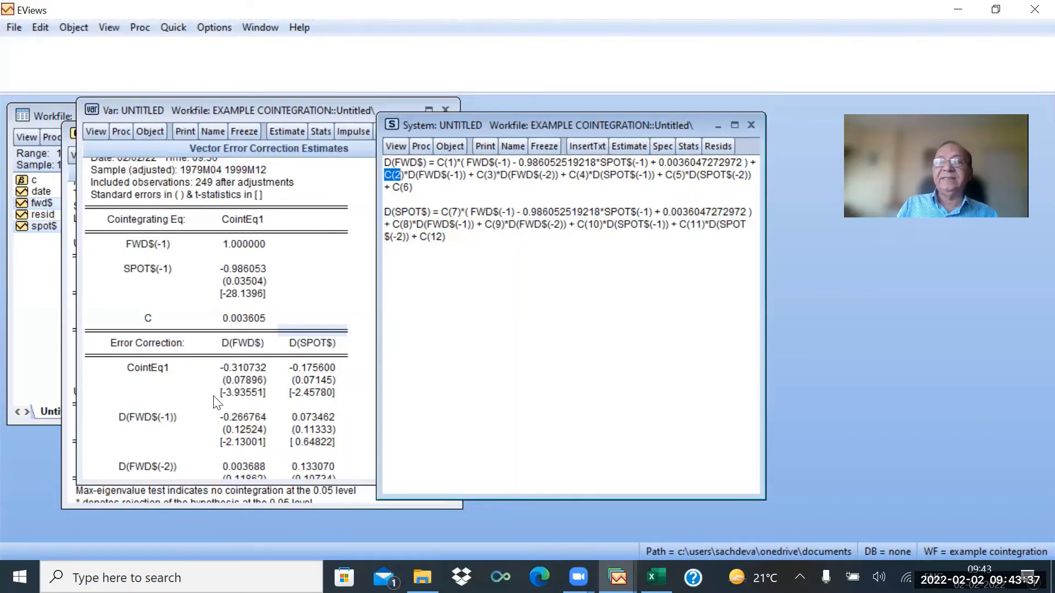
pyautogui.scroll(-5, 222, 422)
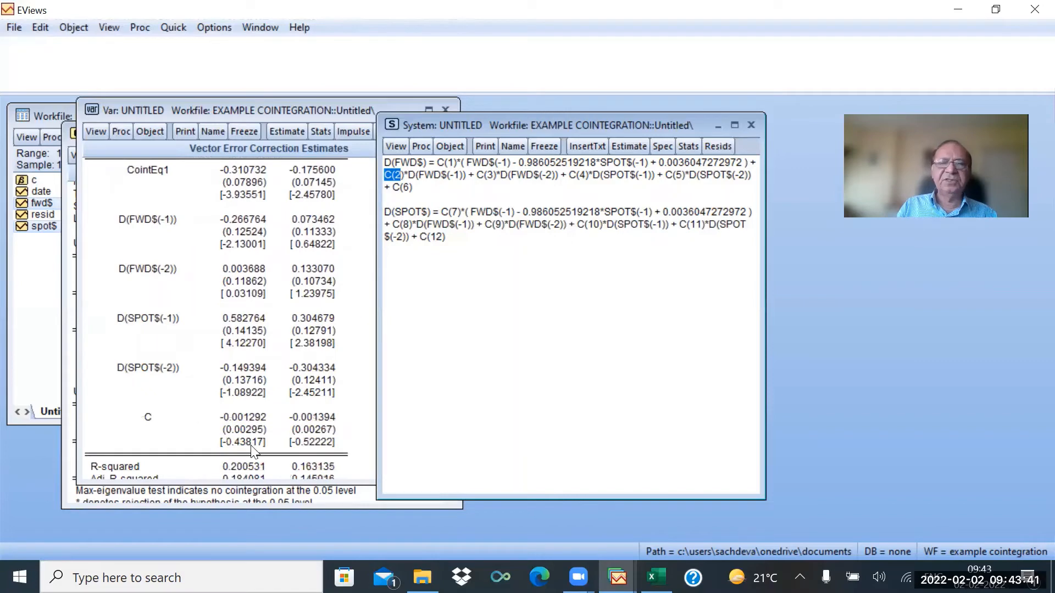
# Copy the D(FWD$) equation text from the system specification.
pyautogui.click(425, 189)
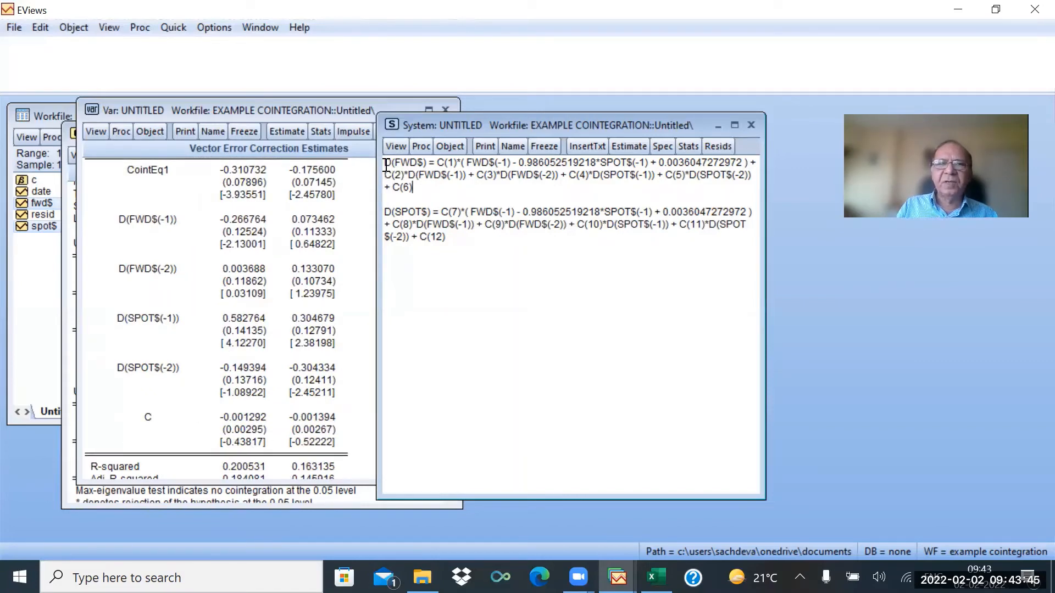
pyautogui.moveTo(384, 161); pyautogui.dragTo(416, 188)
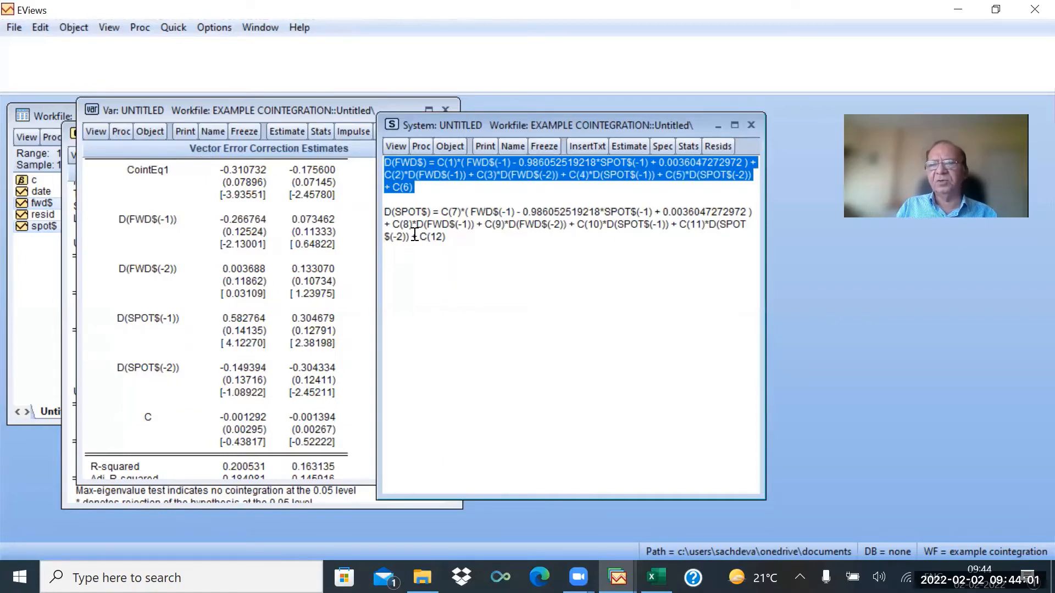
pyautogui.rightClick(428, 173)
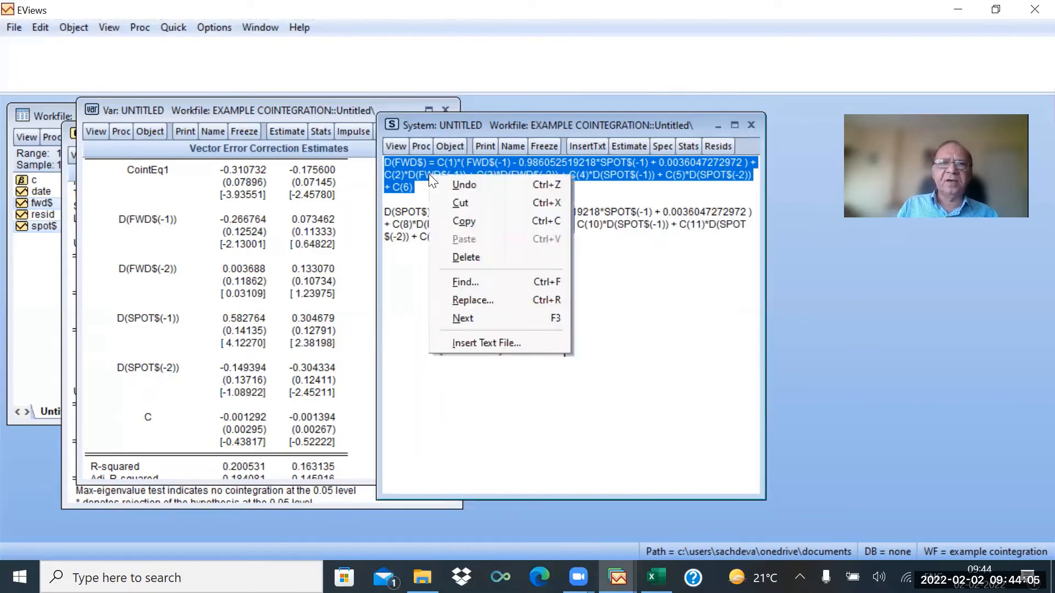
pyautogui.click(465, 222)
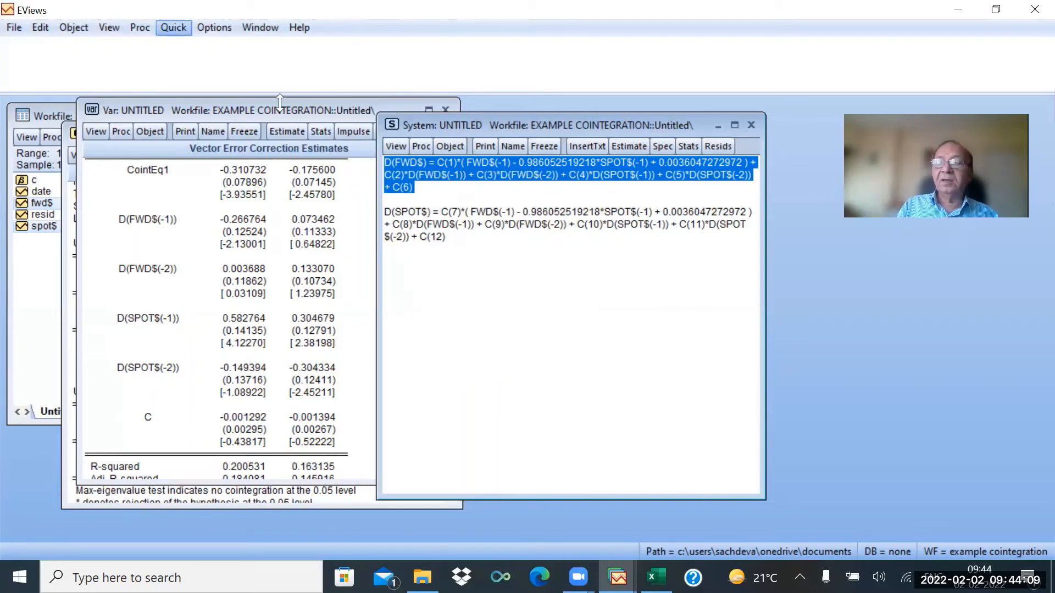
# Estimate a new least squares equation from the pasted D(FWD$) specification over 1979M01 1999M12.
pyautogui.click(400, 145)
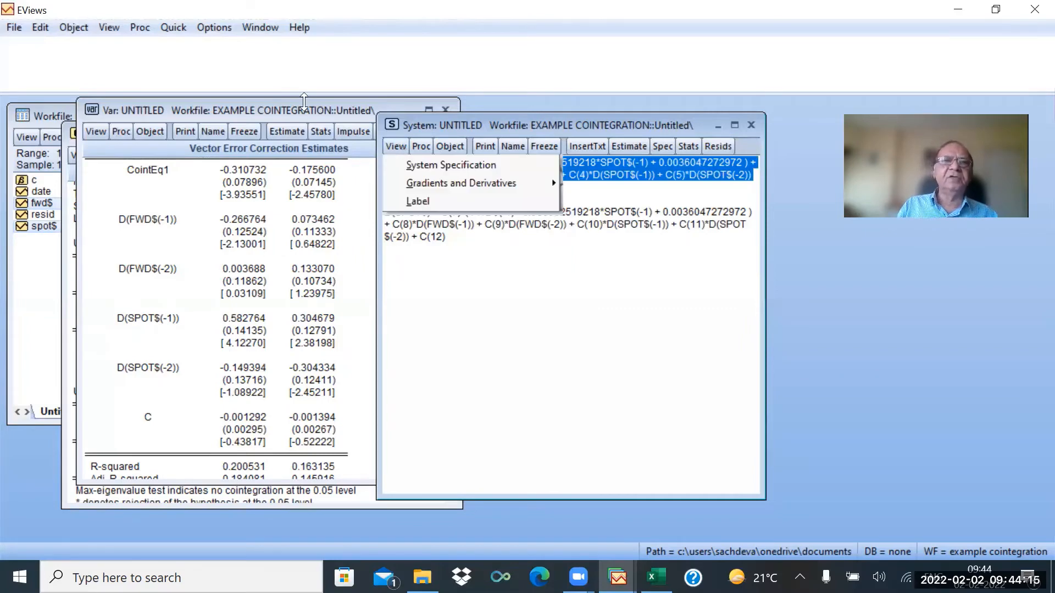
pyautogui.click(173, 27)
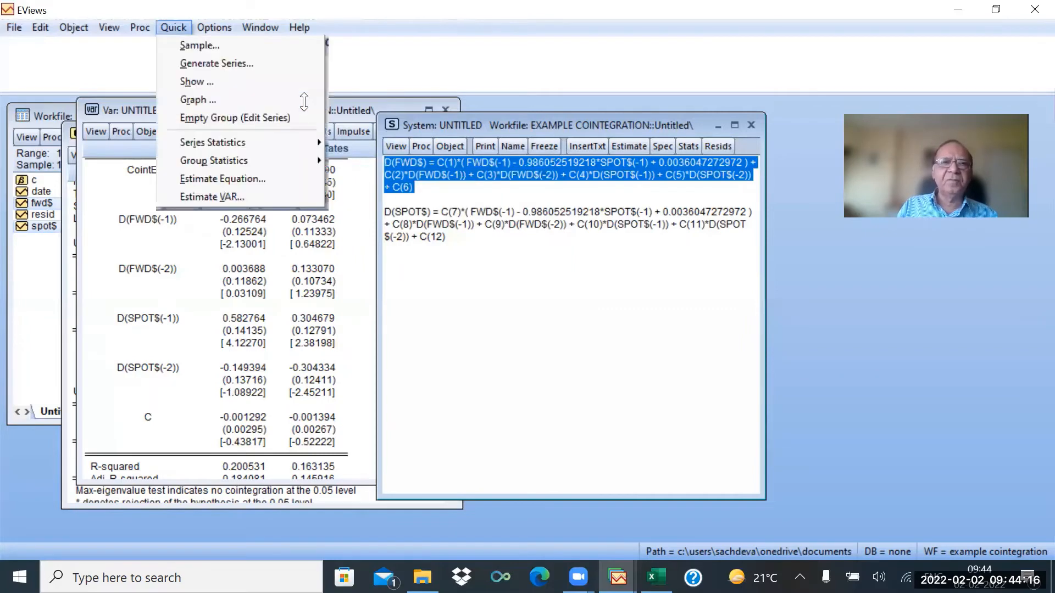
pyautogui.click(219, 179)
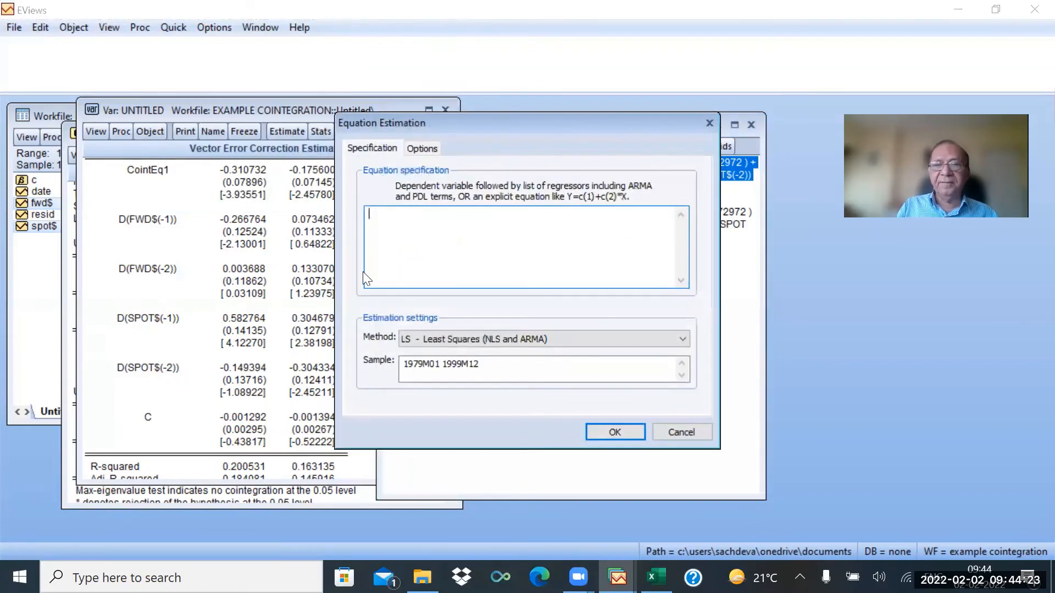
pyautogui.rightClick(393, 225)
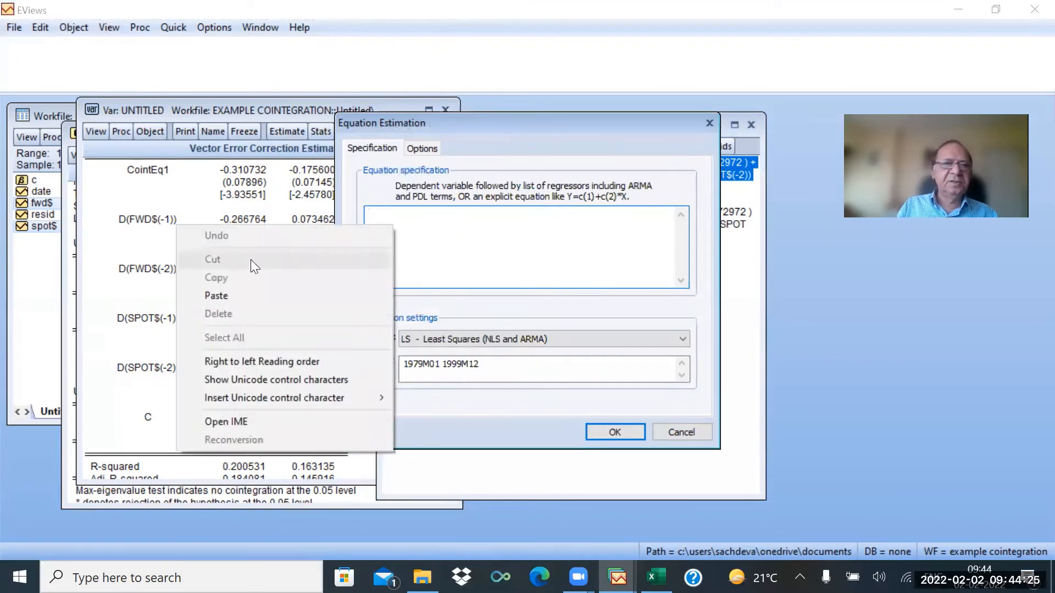
pyautogui.click(235, 295)
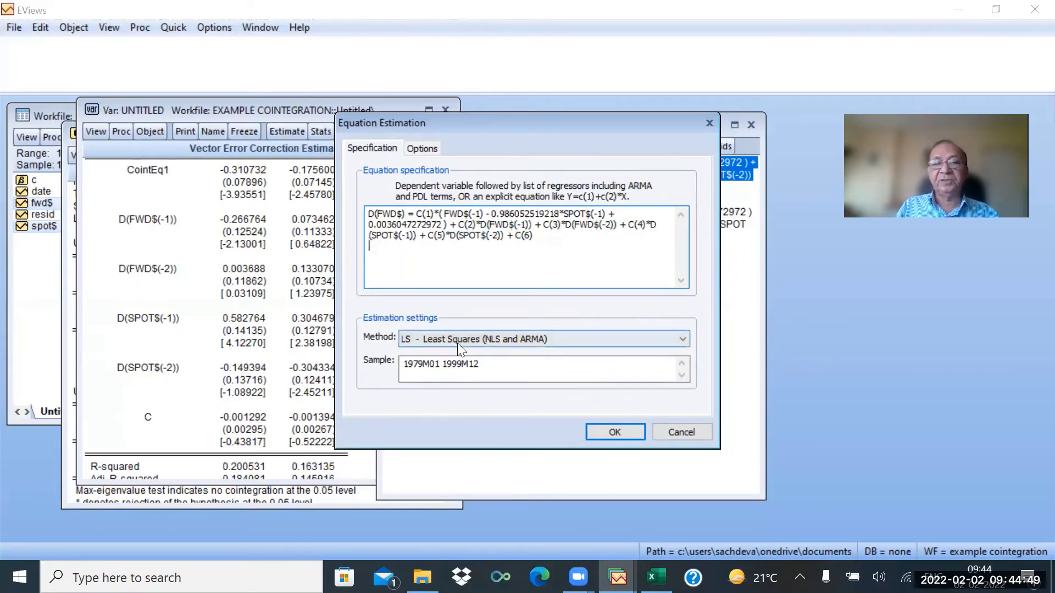
pyautogui.click(609, 431)
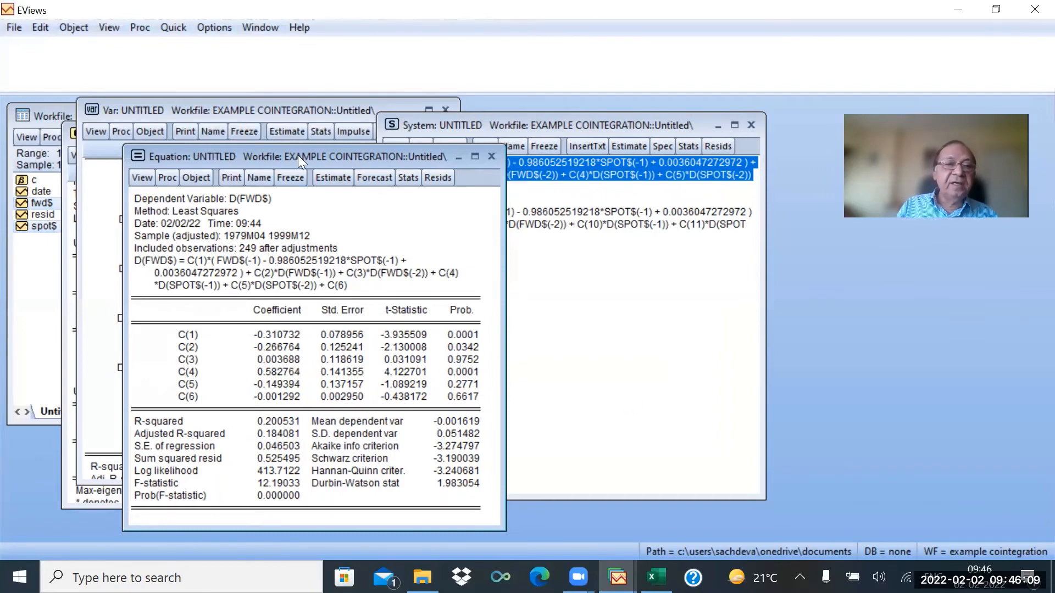
# Place the equation output beside the estimates and display its variance inflation factors.
pyautogui.moveTo(298, 155); pyautogui.dragTo(591, 134)
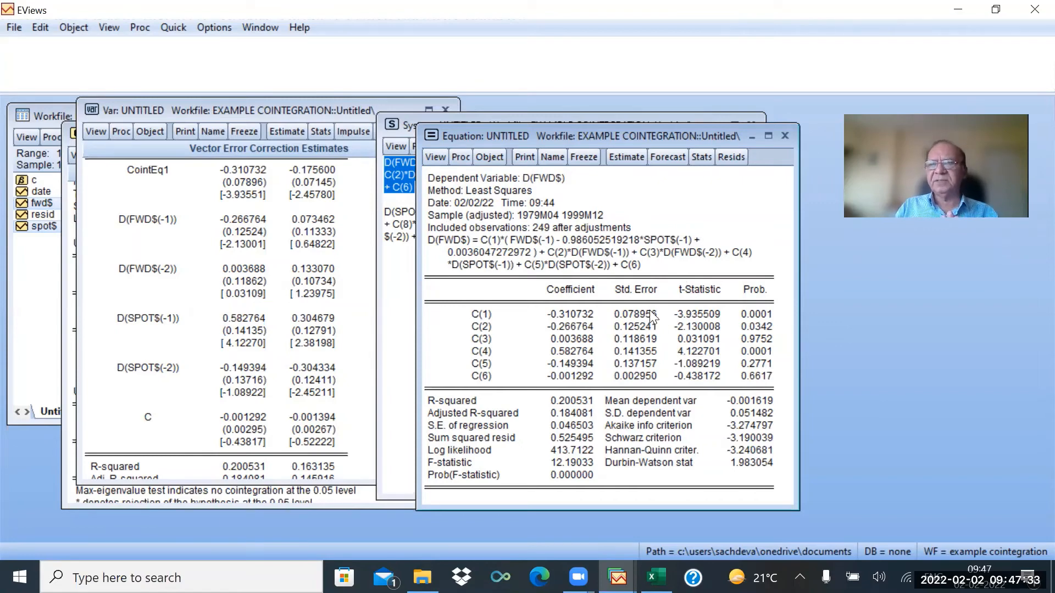
pyautogui.click(435, 157)
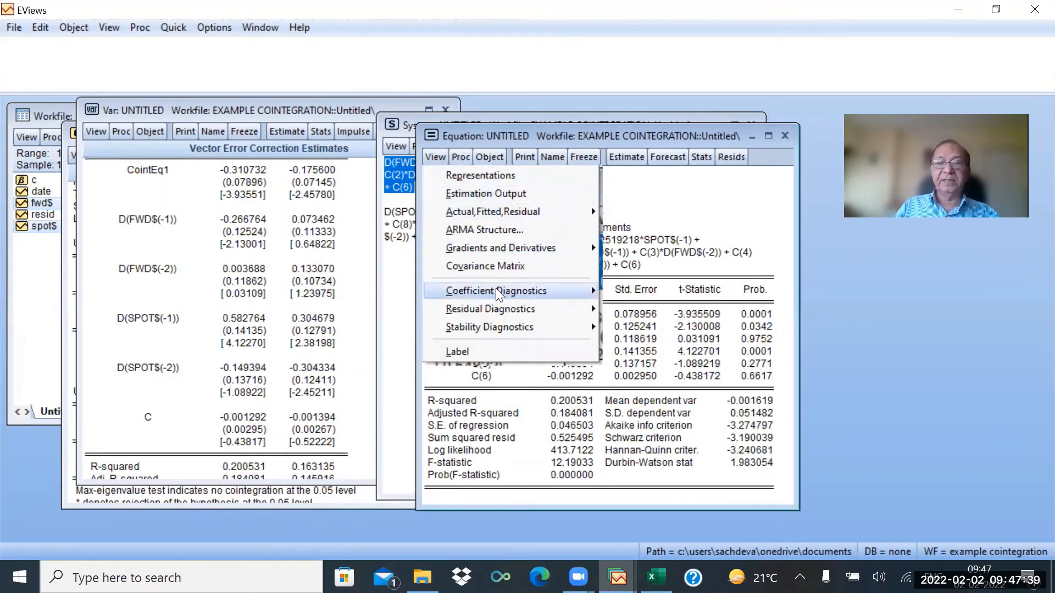
pyautogui.moveTo(497, 293)
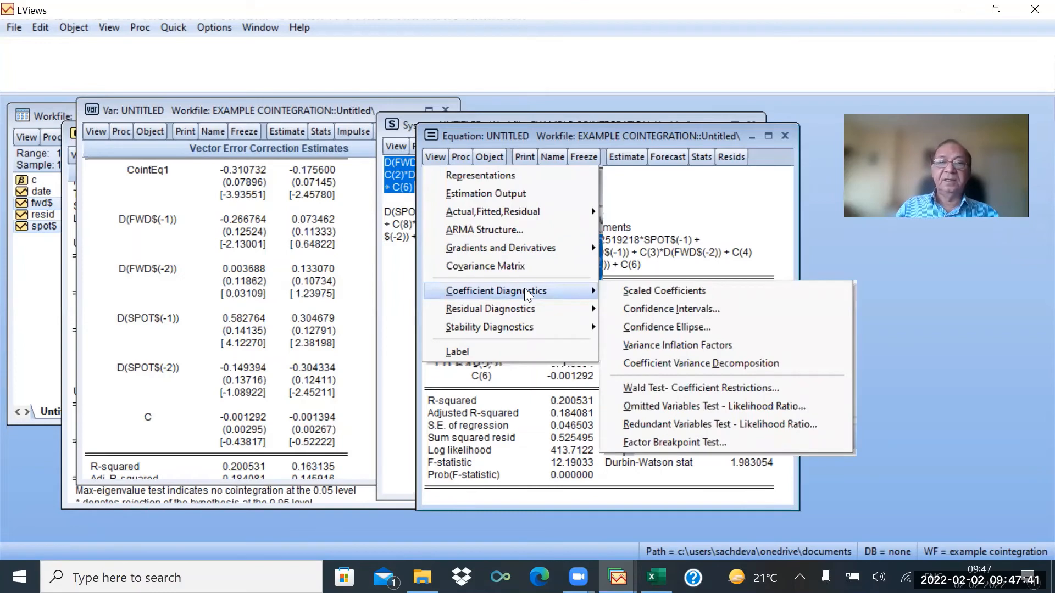
pyautogui.click(667, 348)
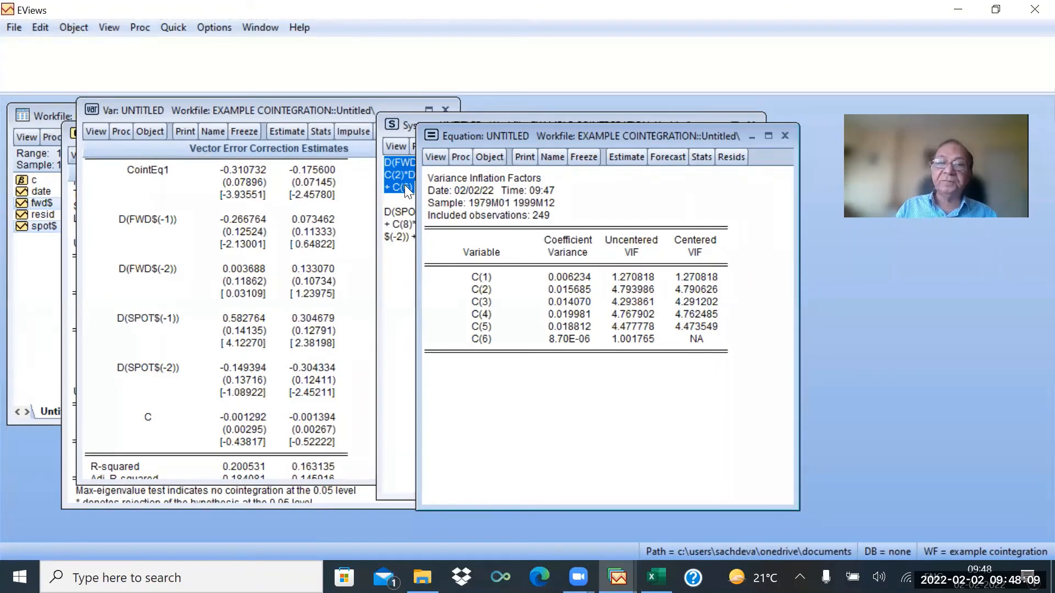
# Run a Wald test with the restriction c(1) = c(2) = c(3) = c(4) =c(5) = 0.
pyautogui.click(435, 156)
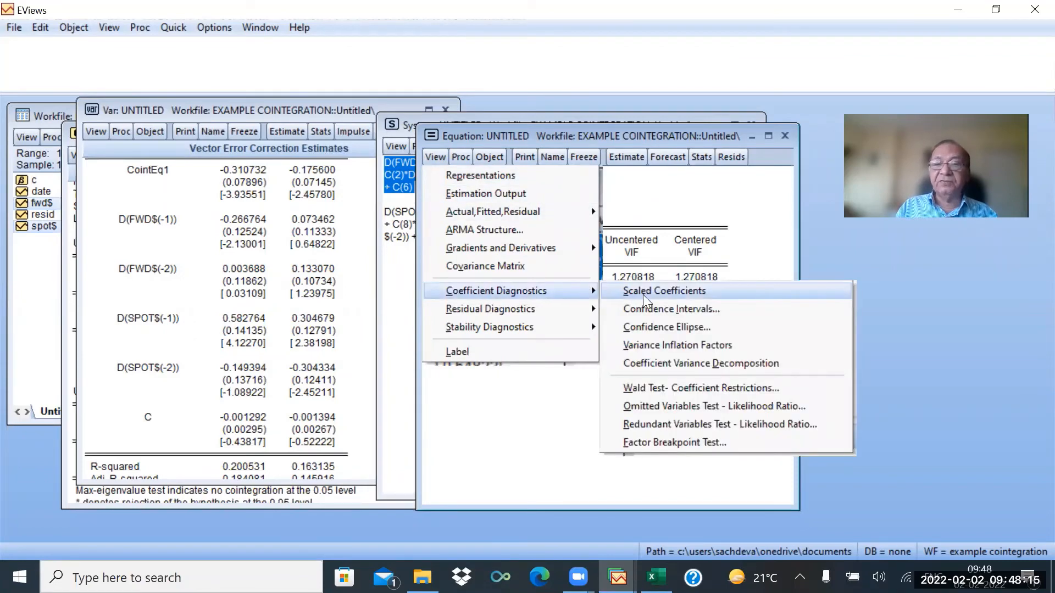
pyautogui.click(658, 389)
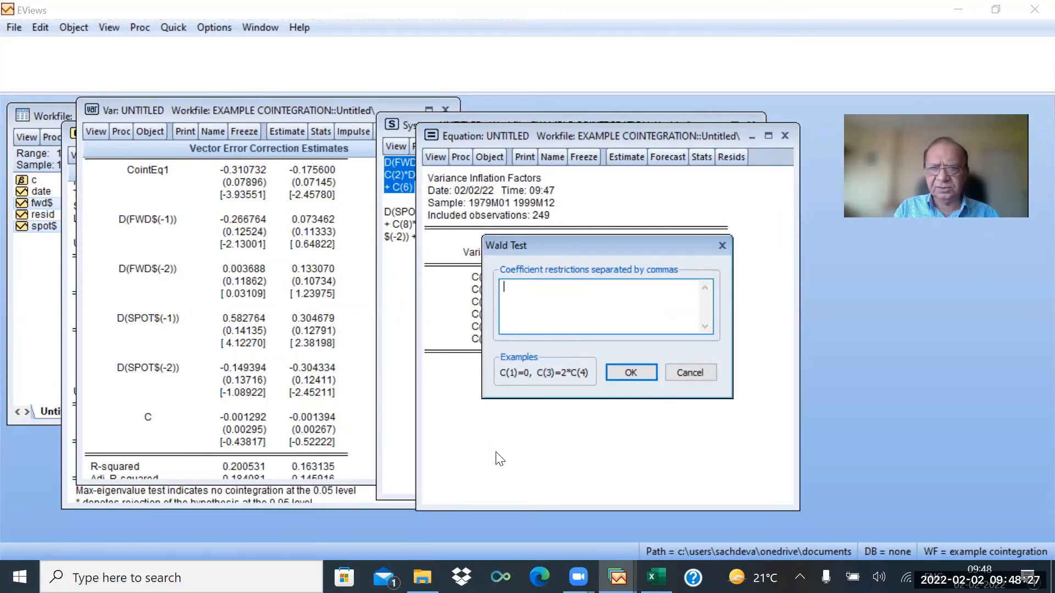
pyautogui.write('c')
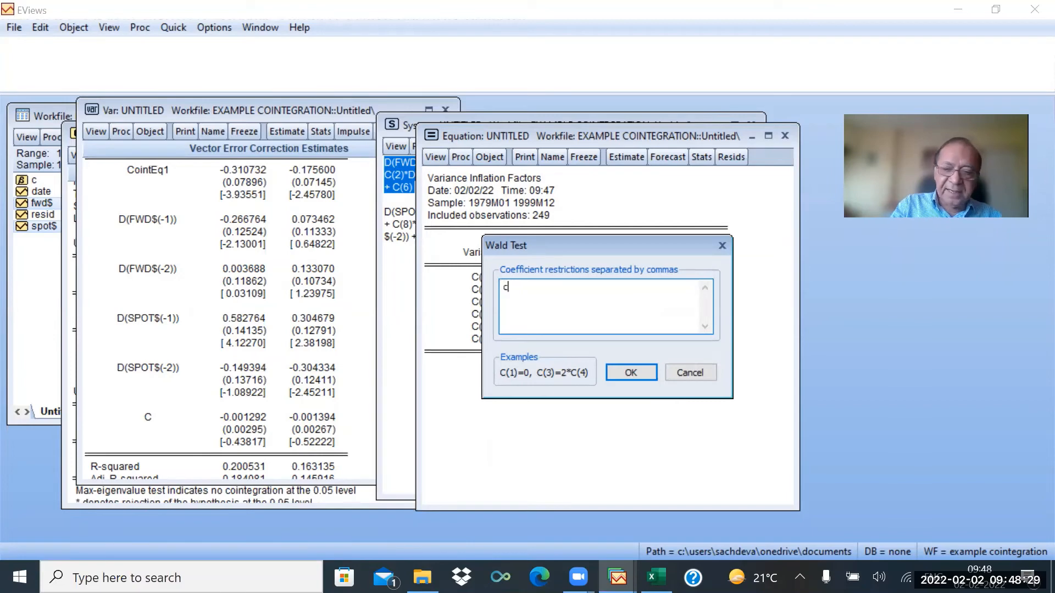
pyautogui.write('(1)')
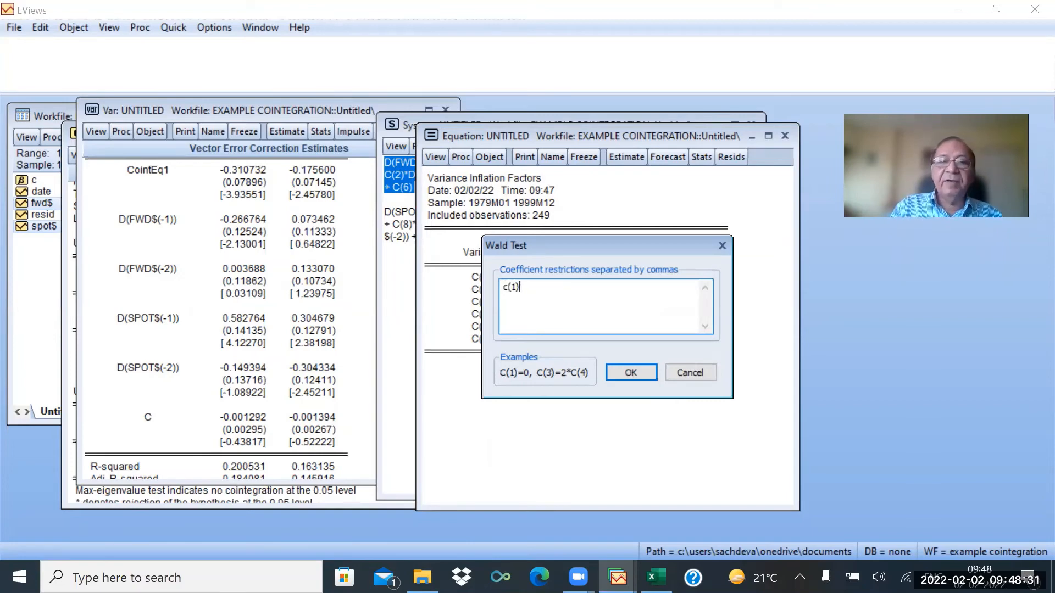
pyautogui.write(' =')
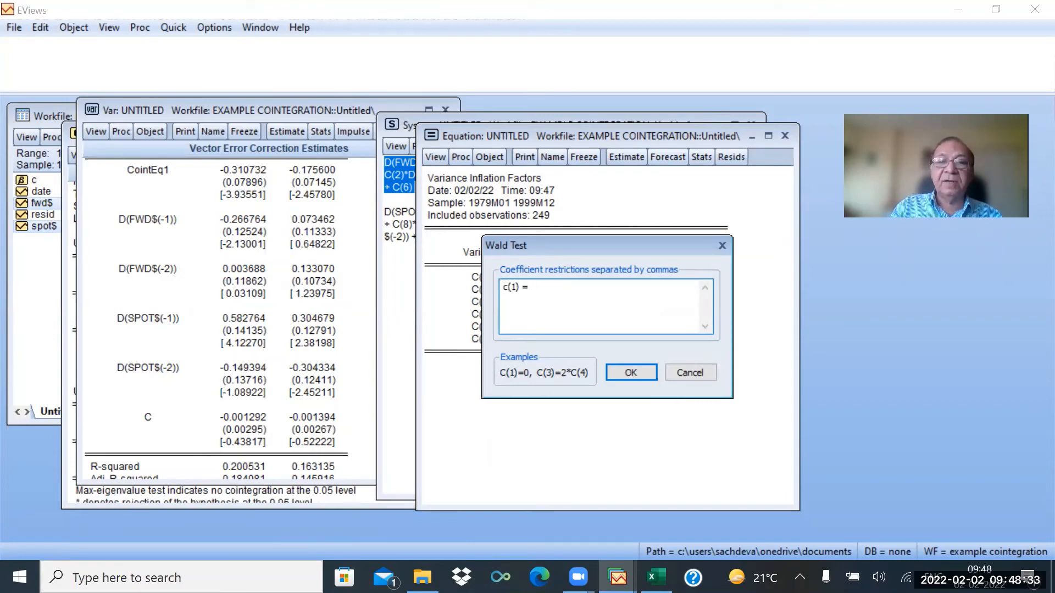
pyautogui.write(' c(')
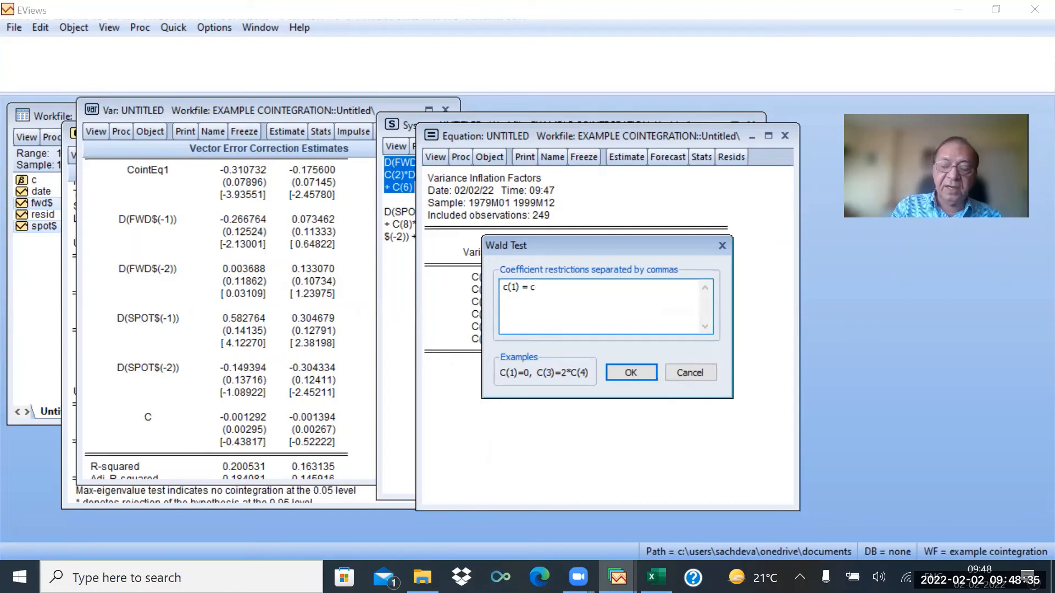
pyautogui.write('2')
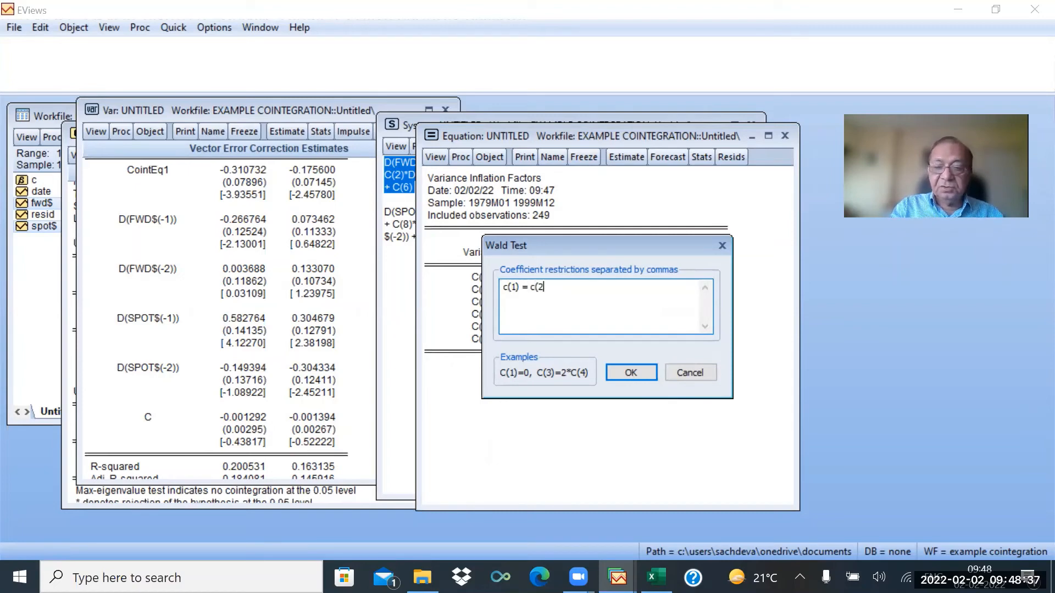
pyautogui.write(') = c')
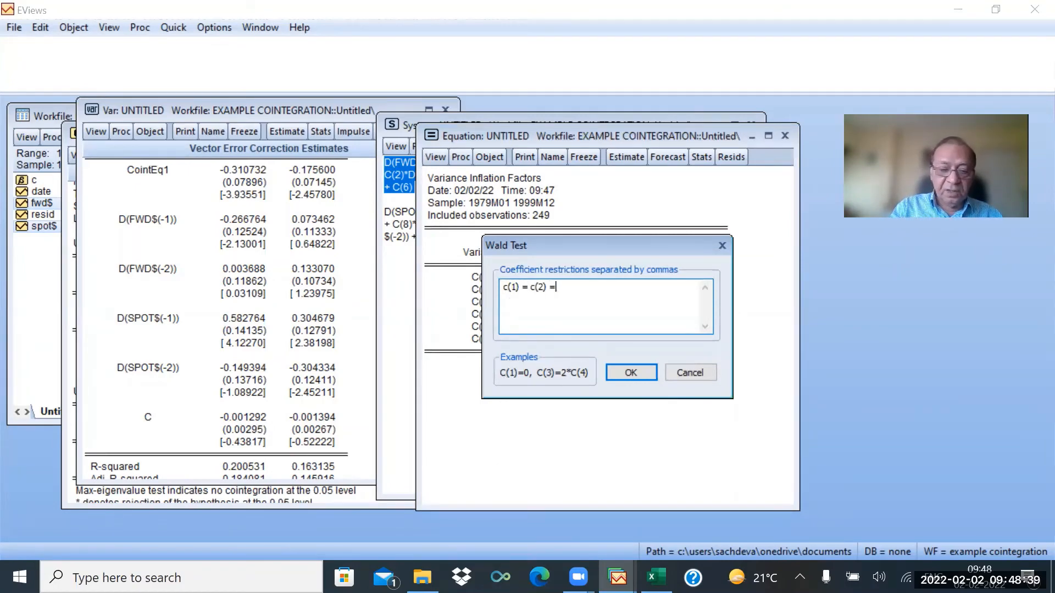
pyautogui.write('(')
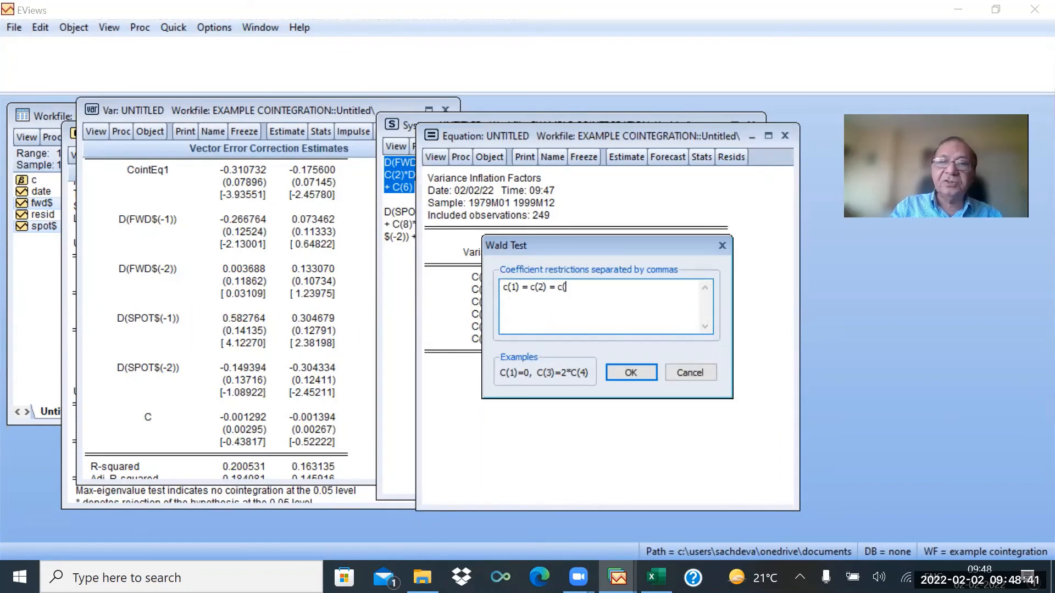
pyautogui.write('3)')
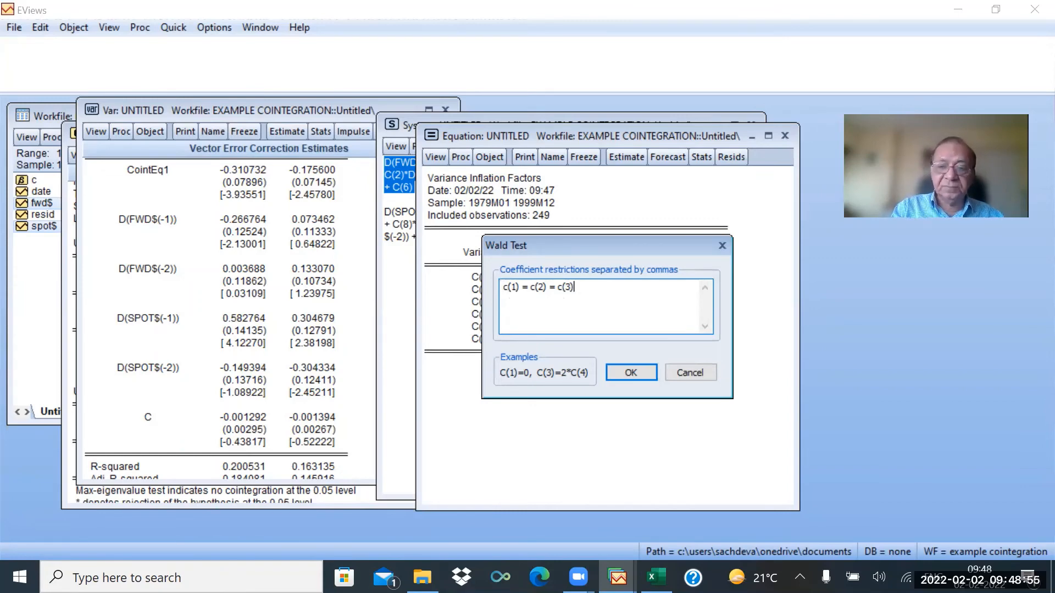
pyautogui.write('= c')
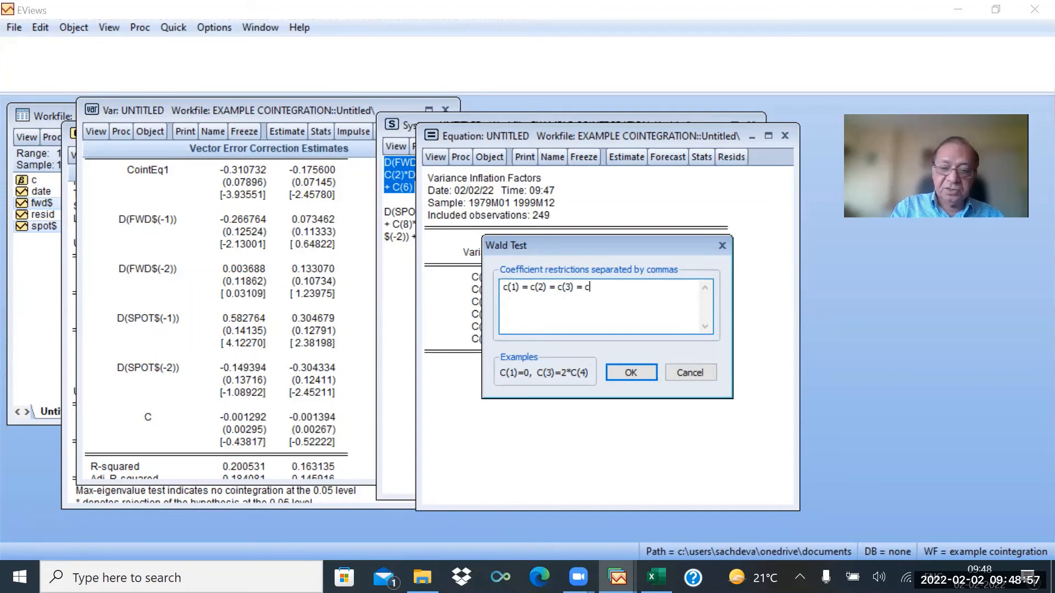
pyautogui.write('(4')
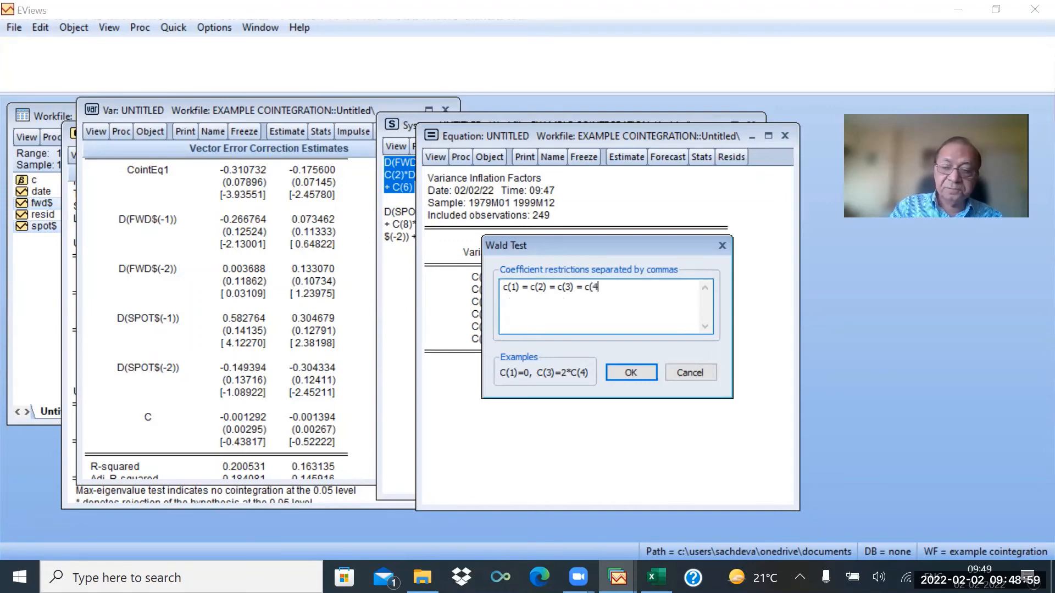
pyautogui.write(') =c')
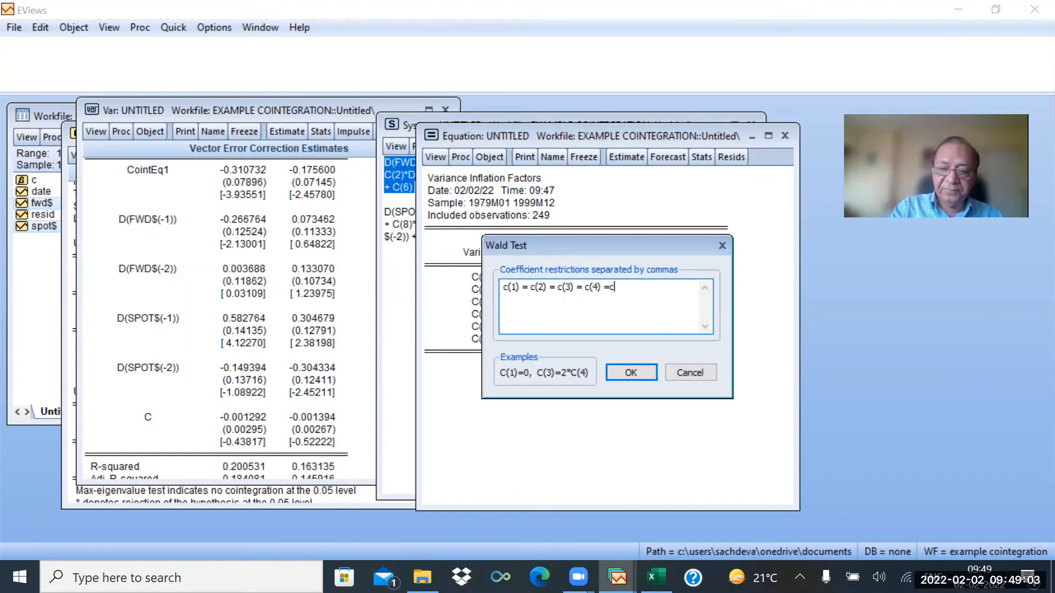
pyautogui.write('(5)')
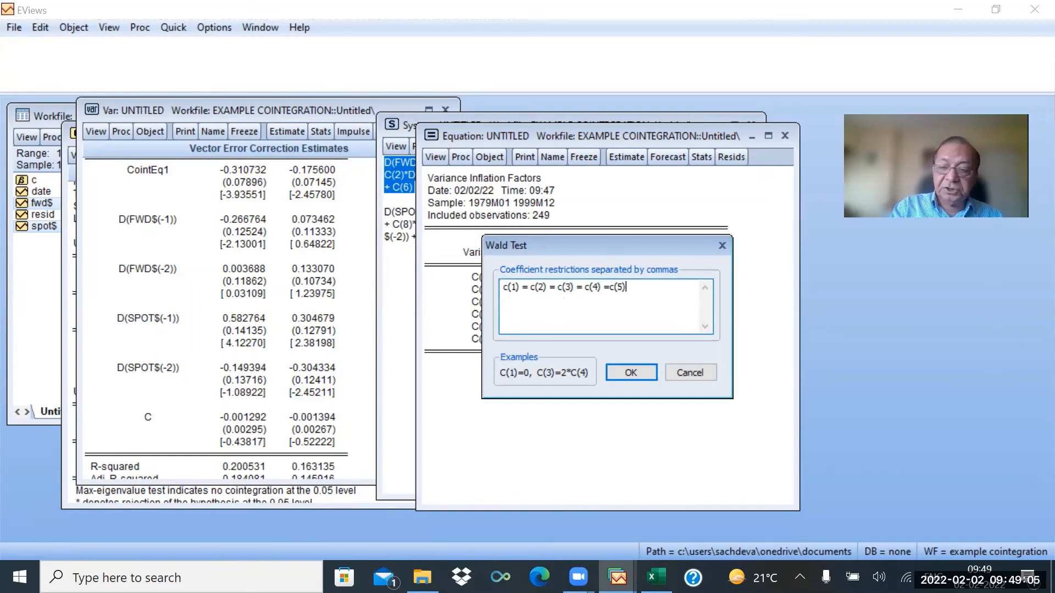
pyautogui.write(' = 0')
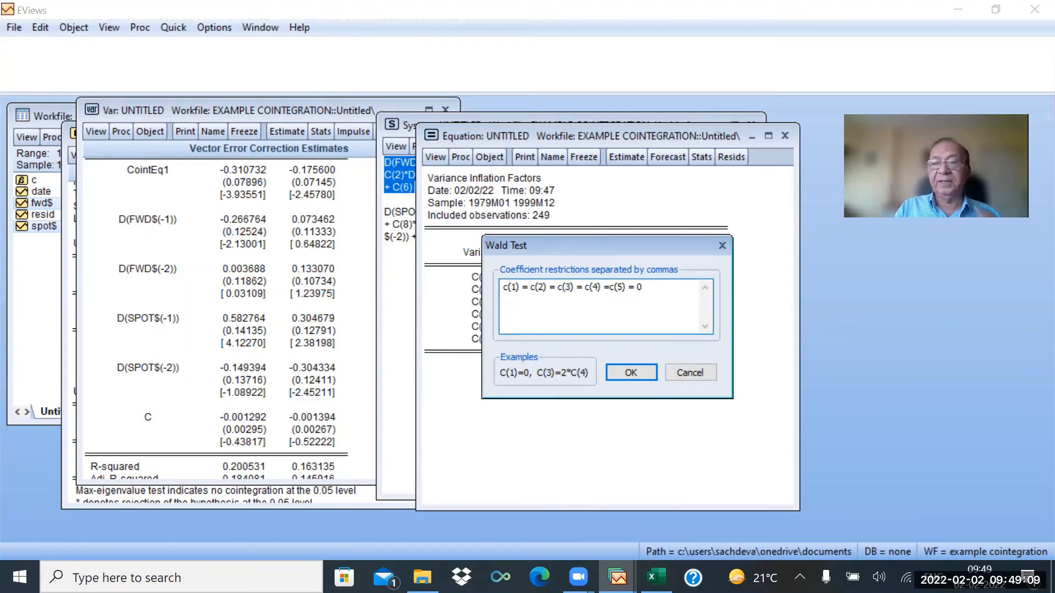
pyautogui.click(632, 373)
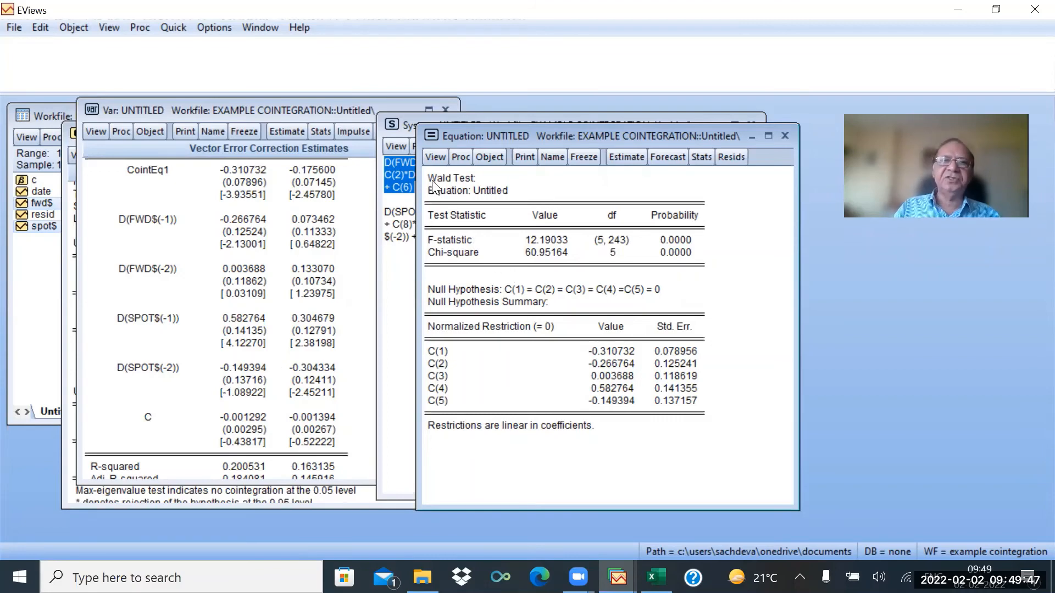
# Display the residual correlogram with Q-statistics, accepting 36 lags.
pyautogui.click(435, 157)
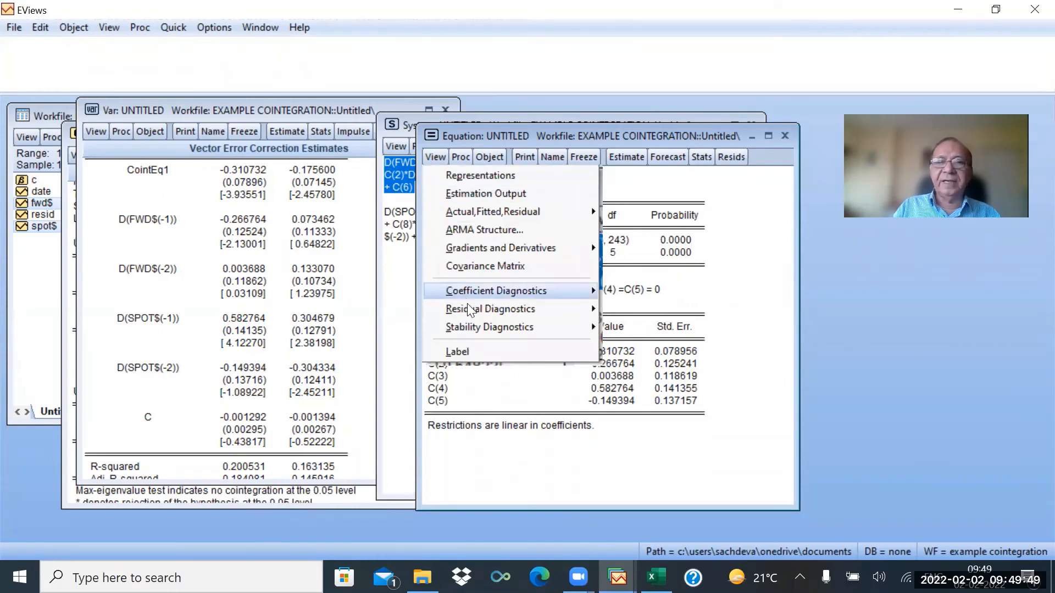
pyautogui.moveTo(522, 311)
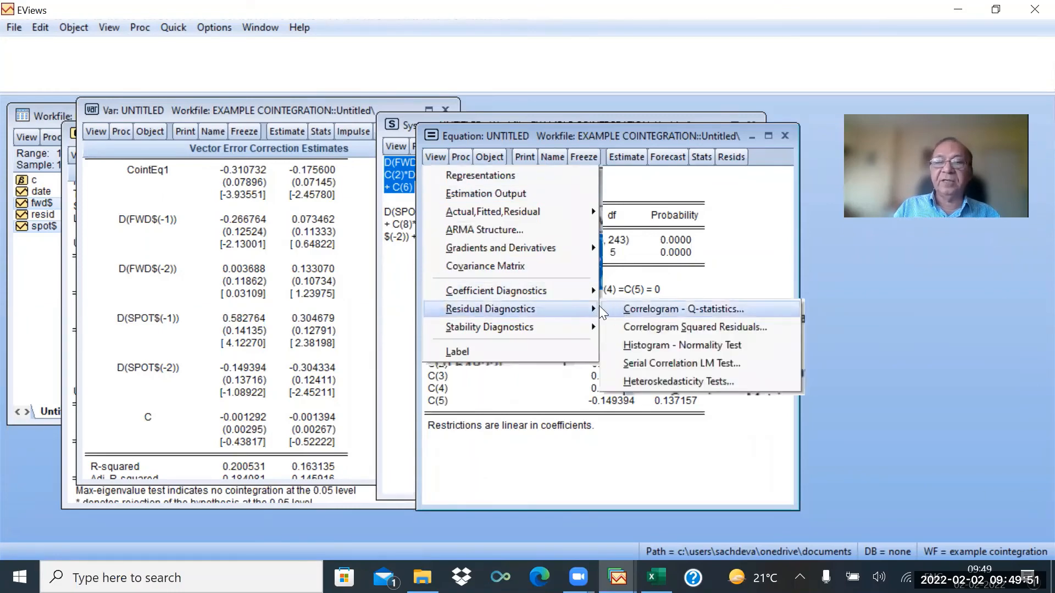
pyautogui.click(643, 310)
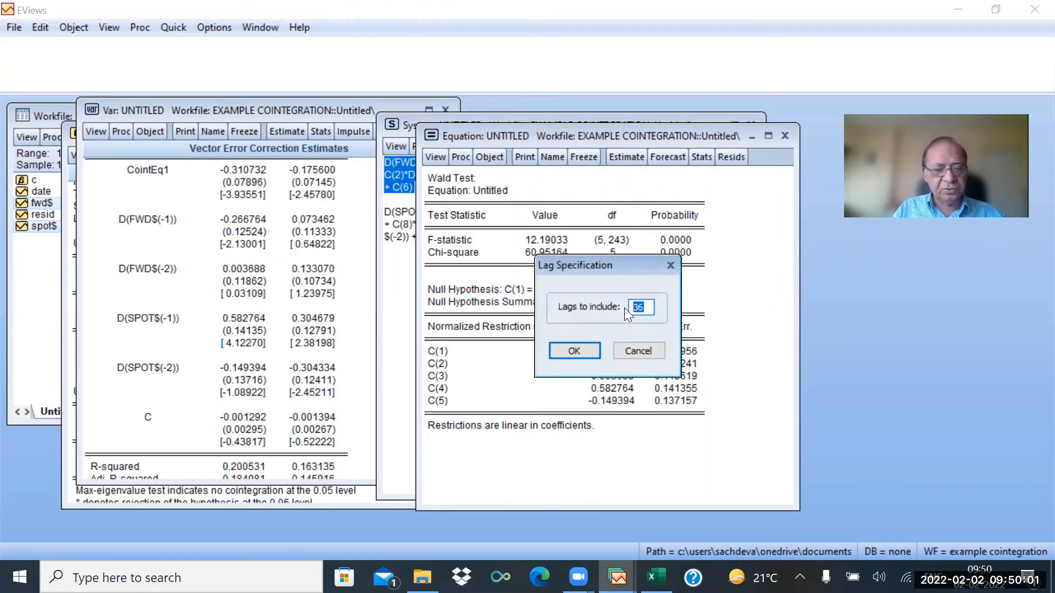
pyautogui.click(589, 349)
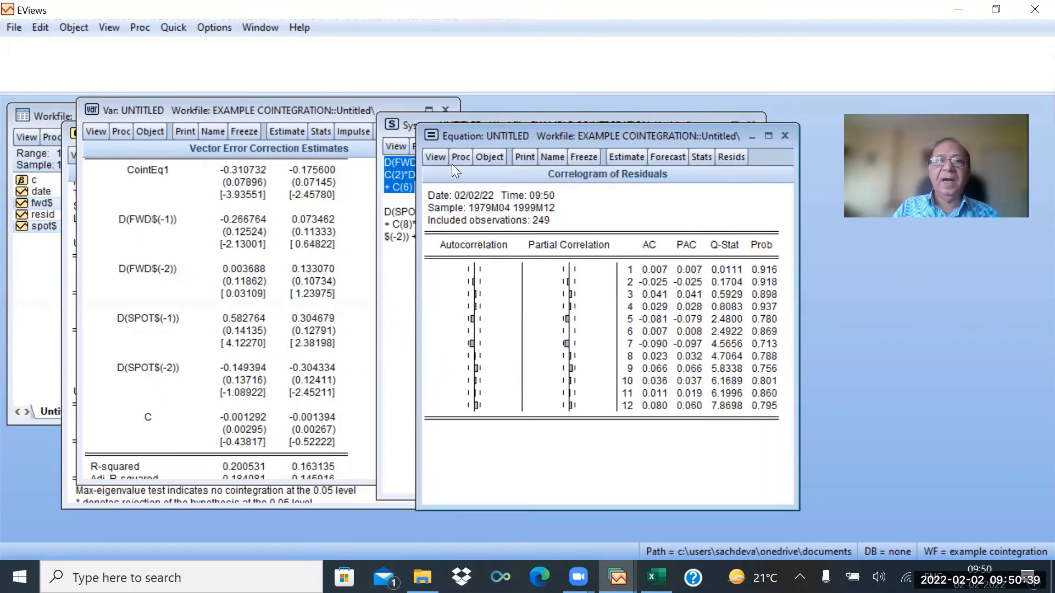
# Display the residuals' histogram with the normality test for the equation.
pyautogui.click(437, 159)
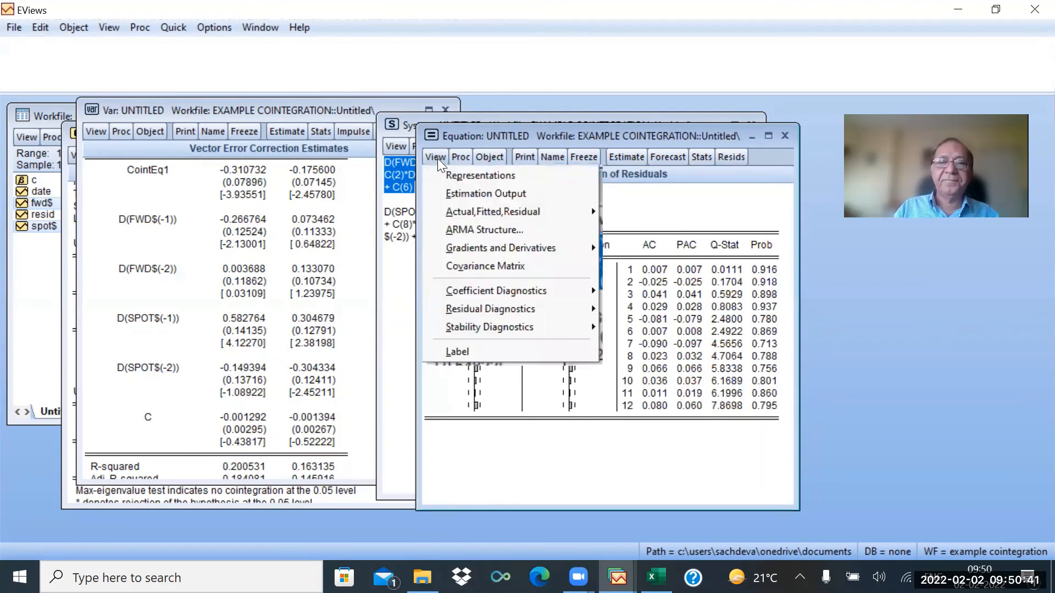
pyautogui.moveTo(503, 310)
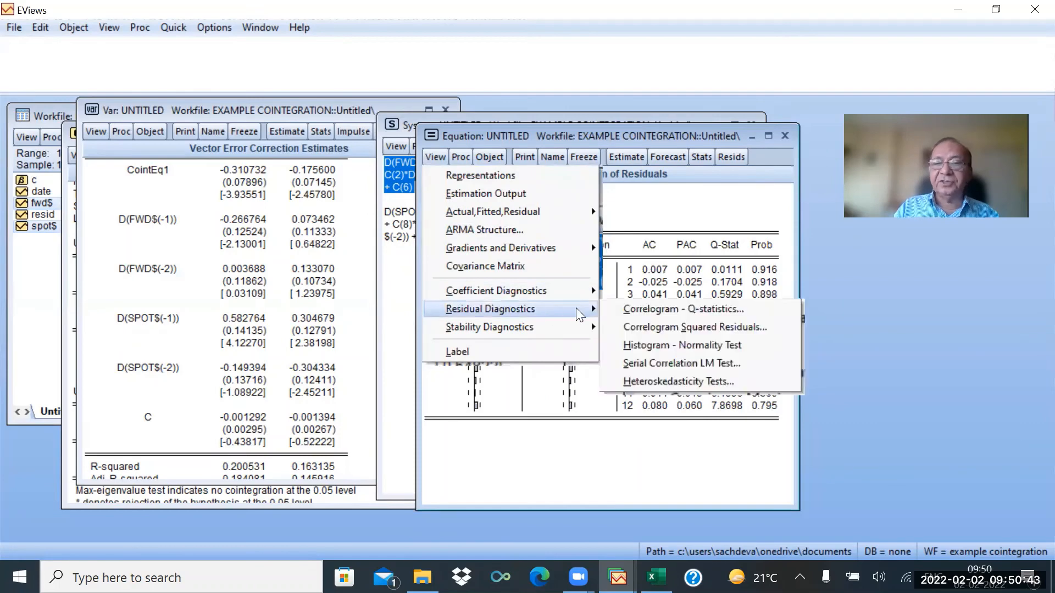
pyautogui.click(646, 349)
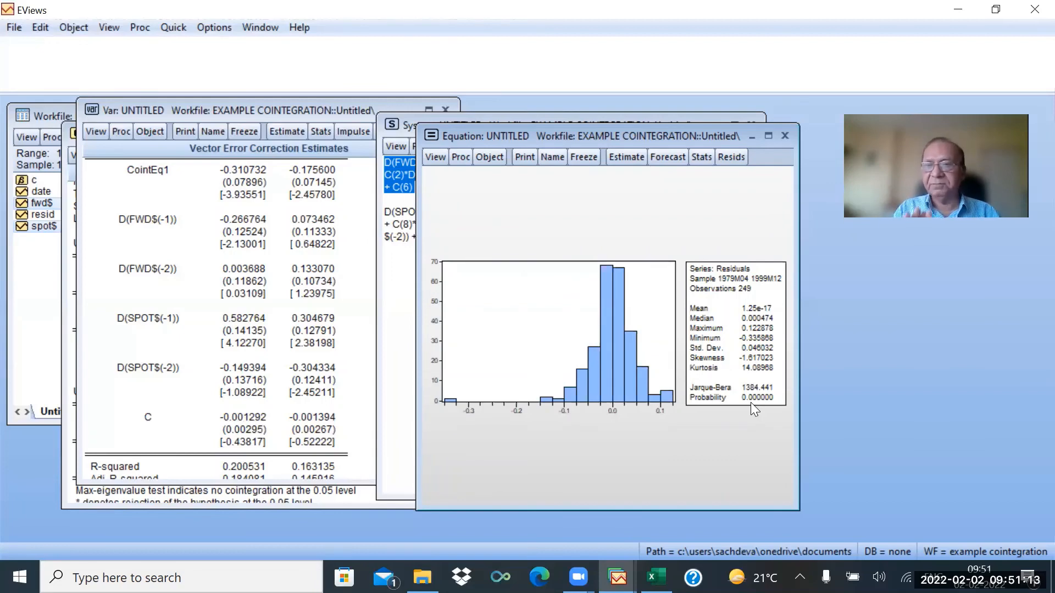
# Run the Breusch-Godfrey serial correlation LM test on the residuals, accepting 2 lags.
pyautogui.click(434, 157)
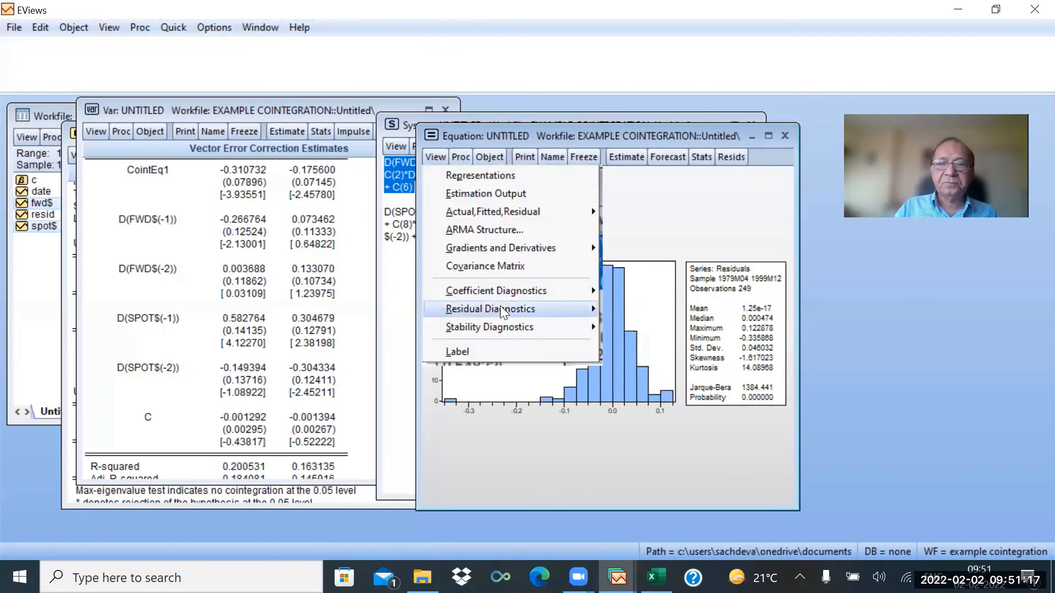
pyautogui.moveTo(503, 311)
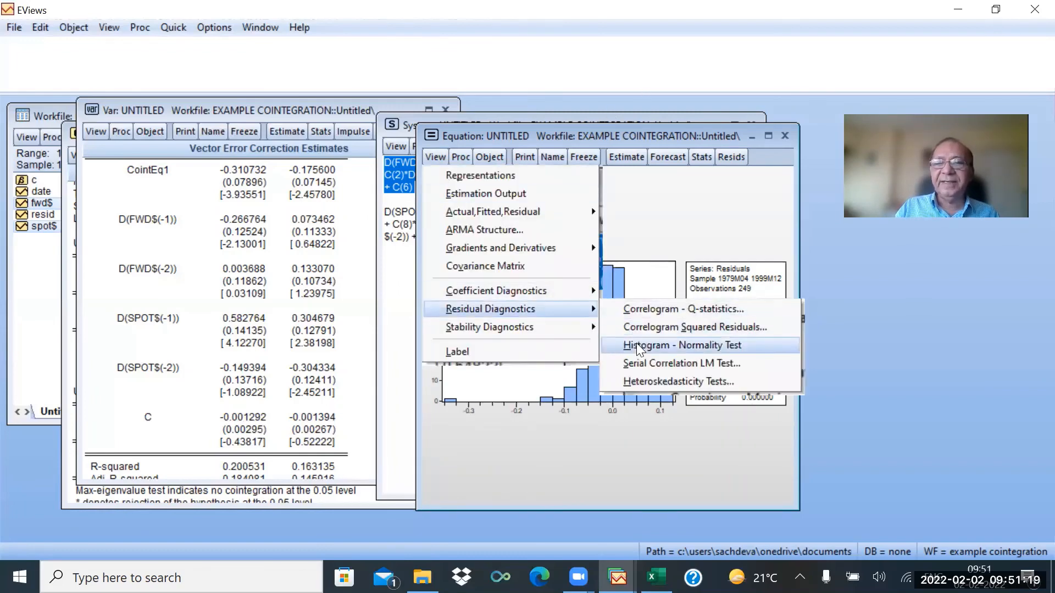
pyautogui.click(641, 363)
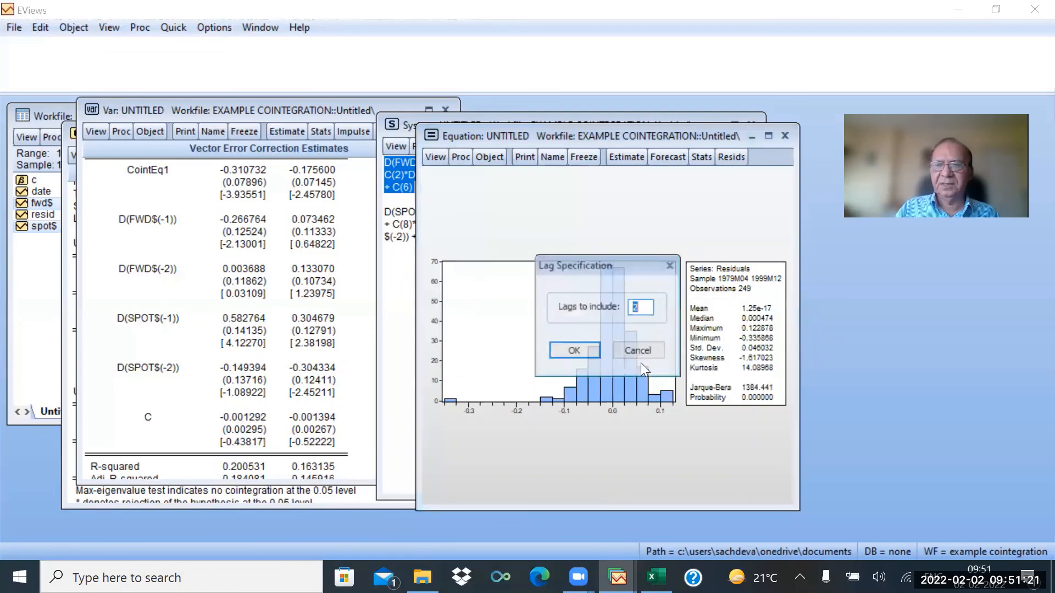
pyautogui.click(575, 351)
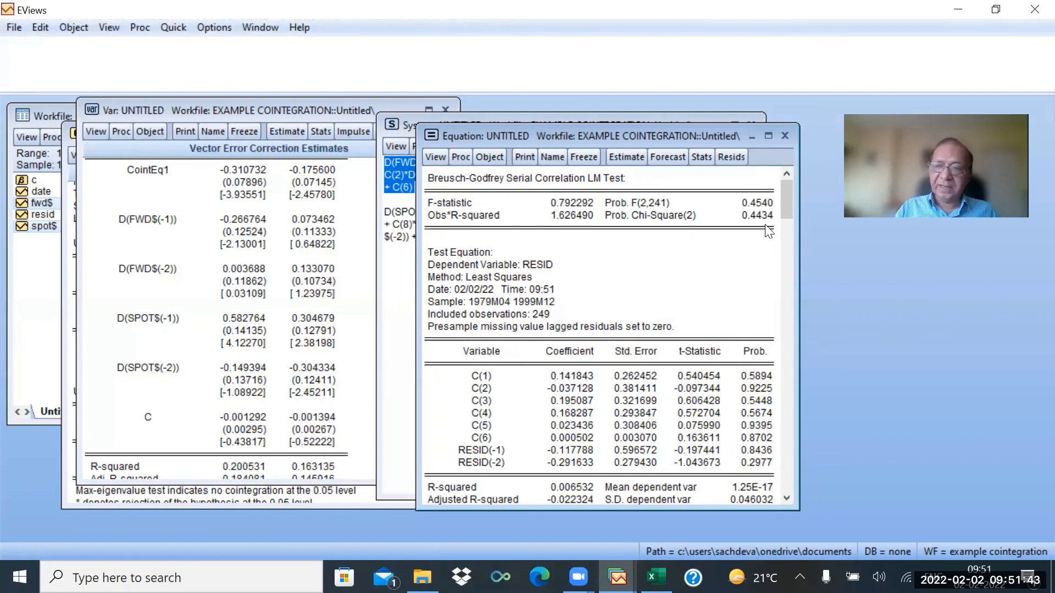
# Run the Breusch-Pagan-Godfrey heteroskedasticity test on the residuals using the default regressors.
pyautogui.click(436, 158)
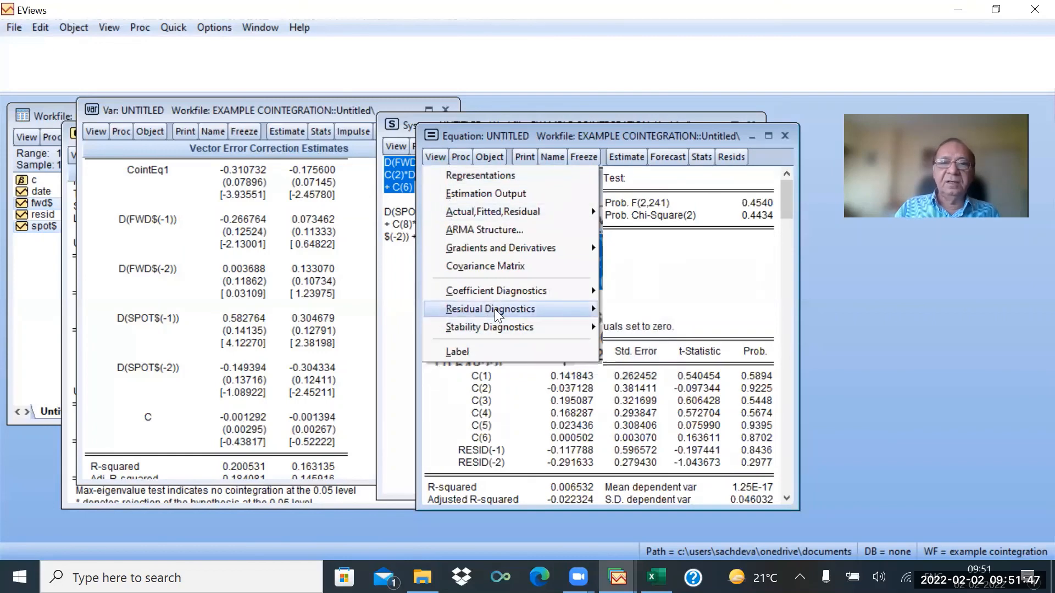
pyautogui.moveTo(498, 315)
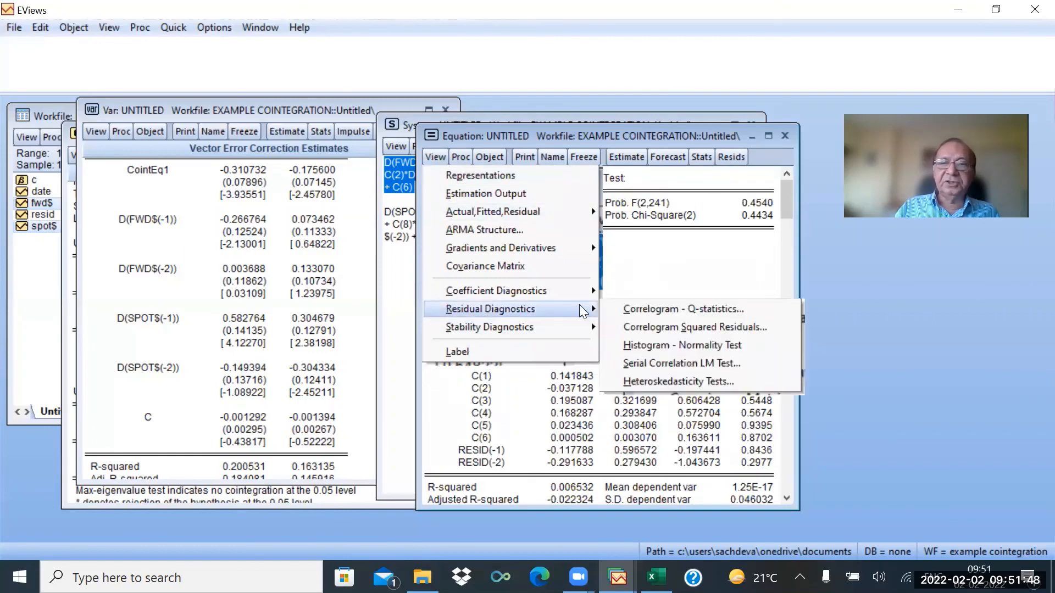
pyautogui.click(664, 380)
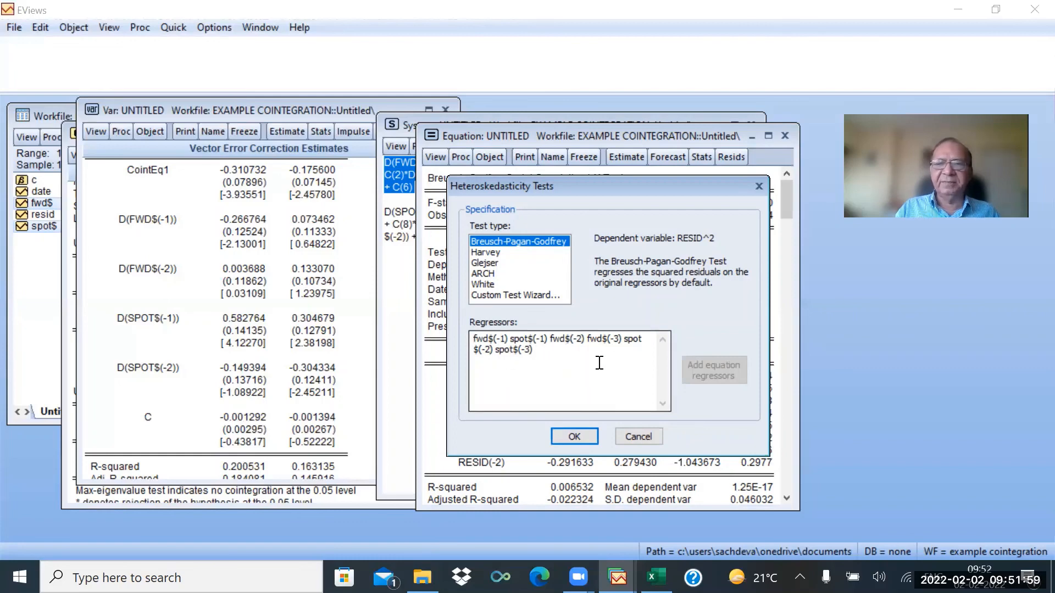
pyautogui.click(579, 435)
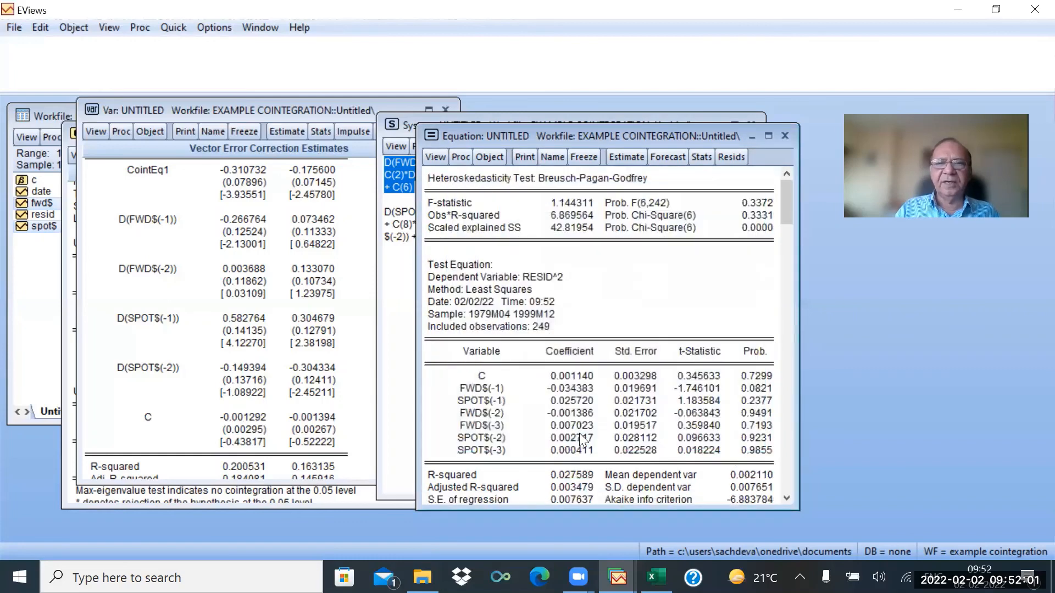